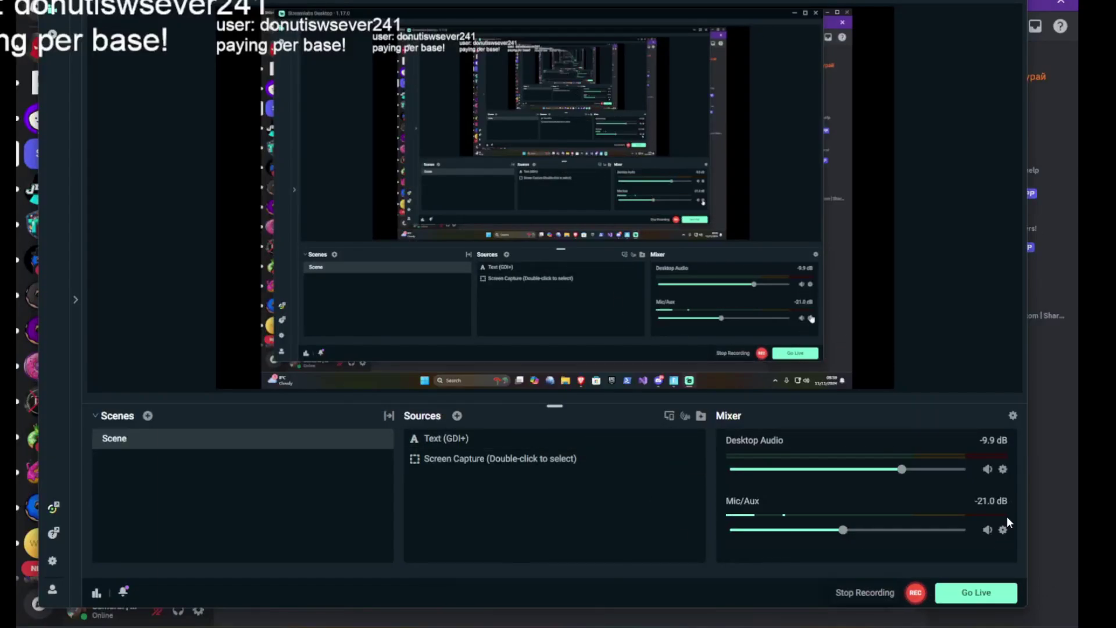
Bring Discord to the front and go to the server's -commands channel.
left_click(1037, 422)
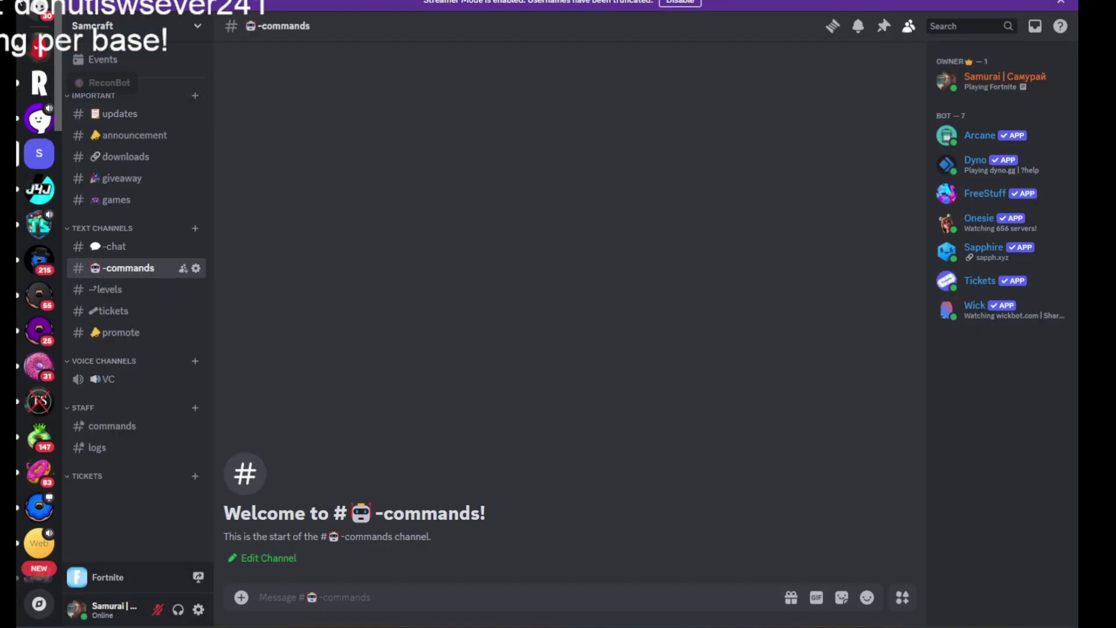
left_click(169, 35)
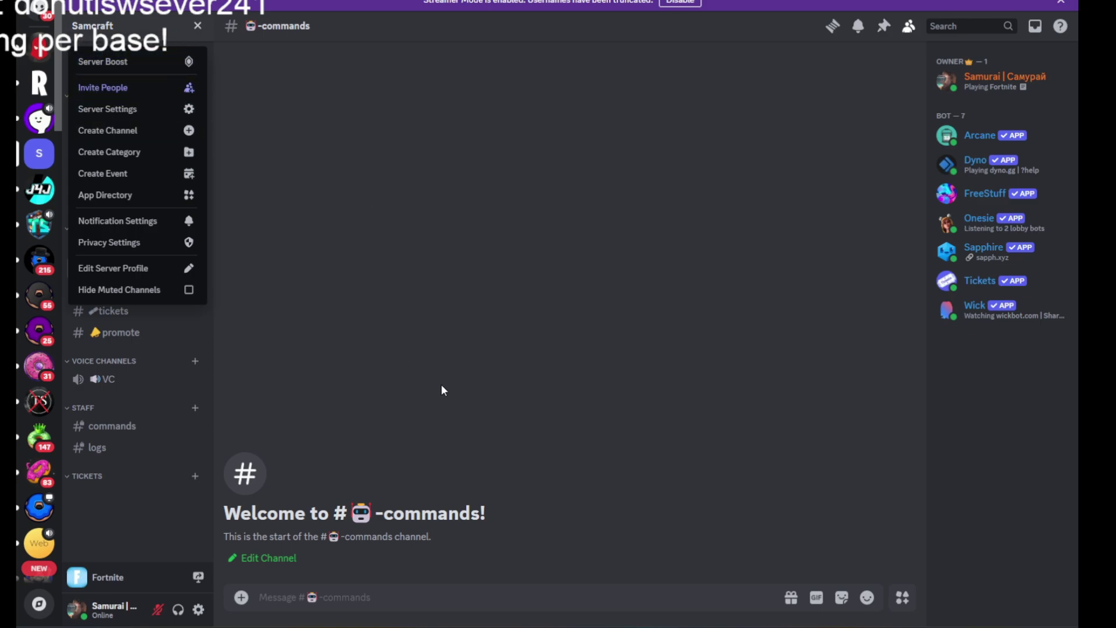
left_click(427, 392)
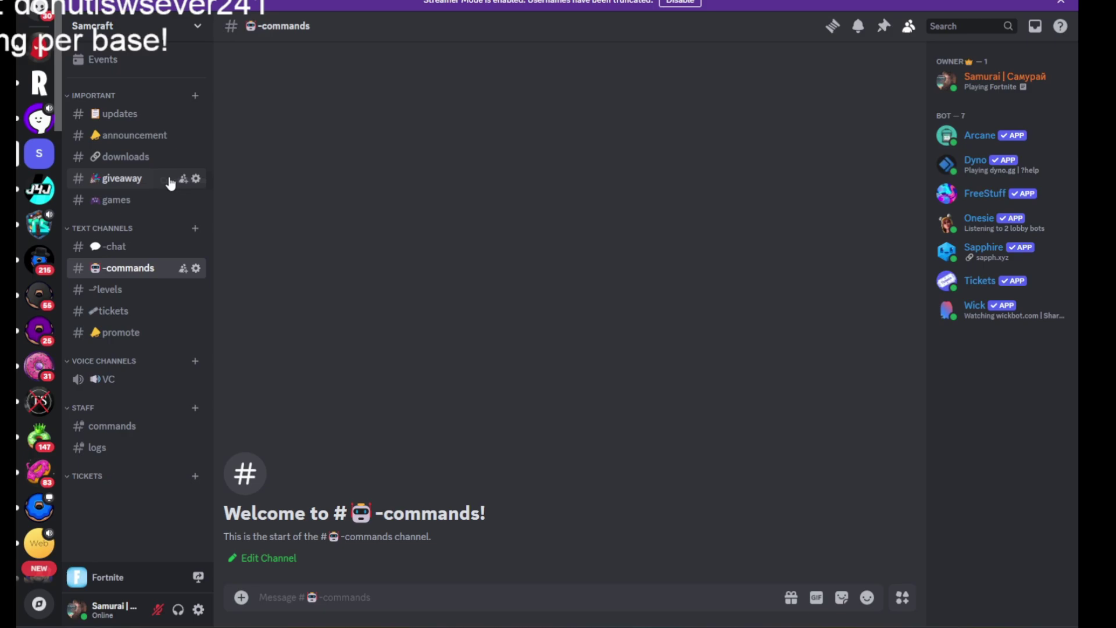
left_click(150, 116)
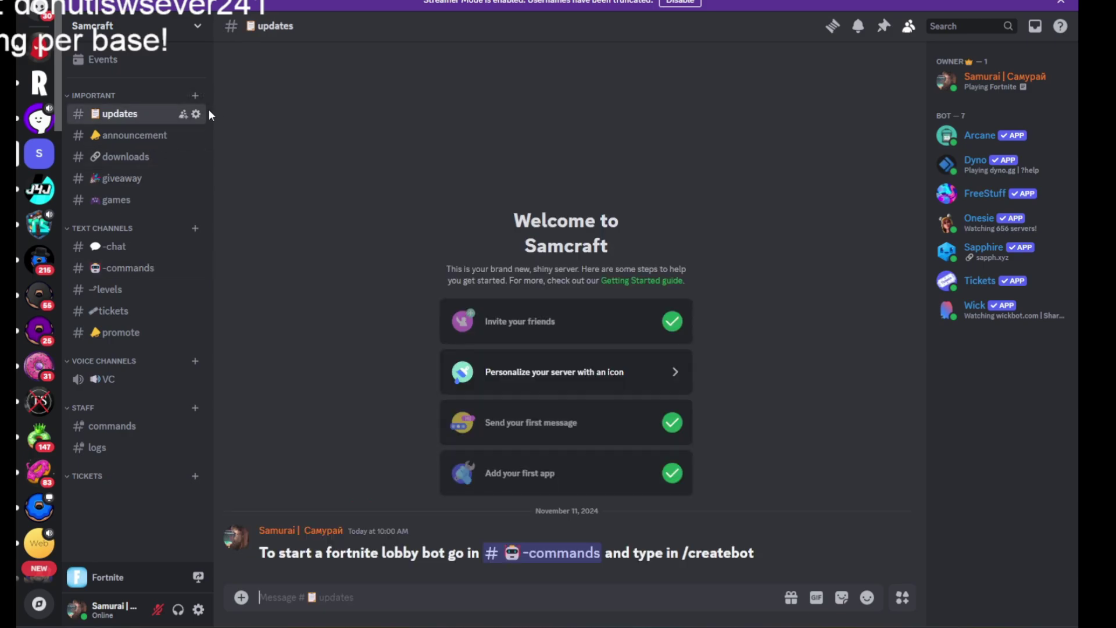
left_click(564, 555)
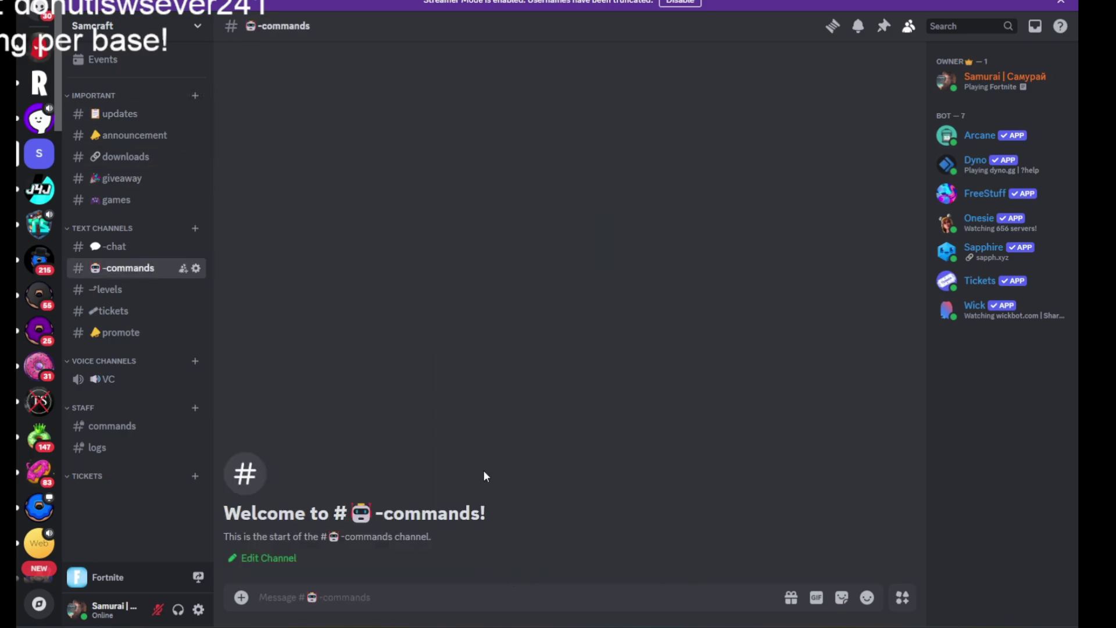
Send /createbot to the Onesie bot in -commands.
type("/createbot")
key("Tab")
key("Return")
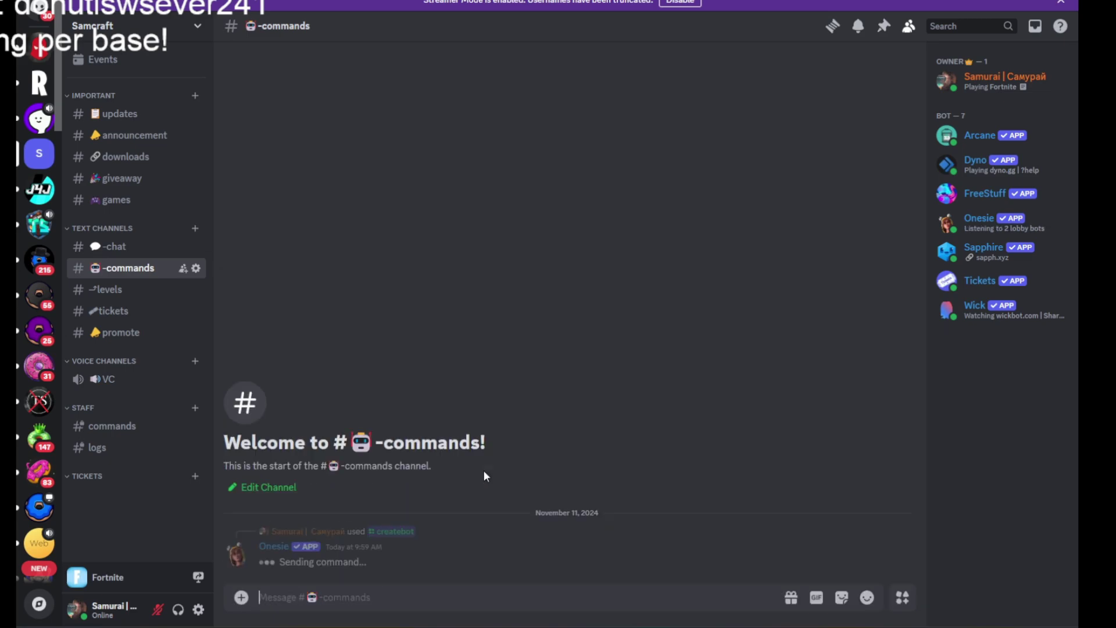
key("alt+Tab")
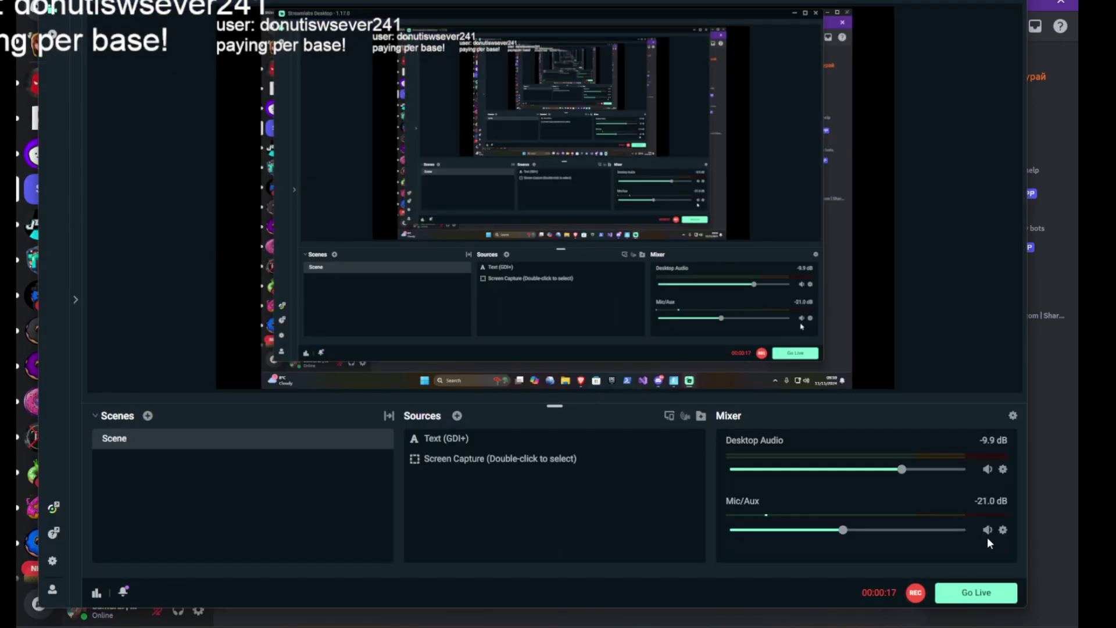
left_click(1047, 493)
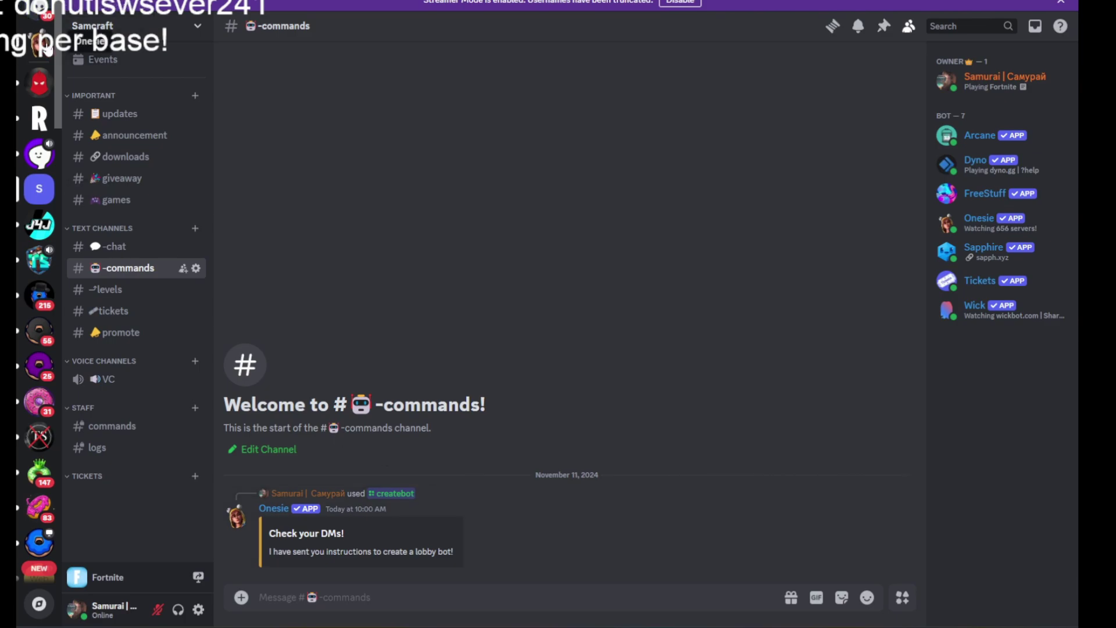
In the Onesie DM, dismiss the Submit Code form and follow the Epic Games Login link.
left_click(42, 45)
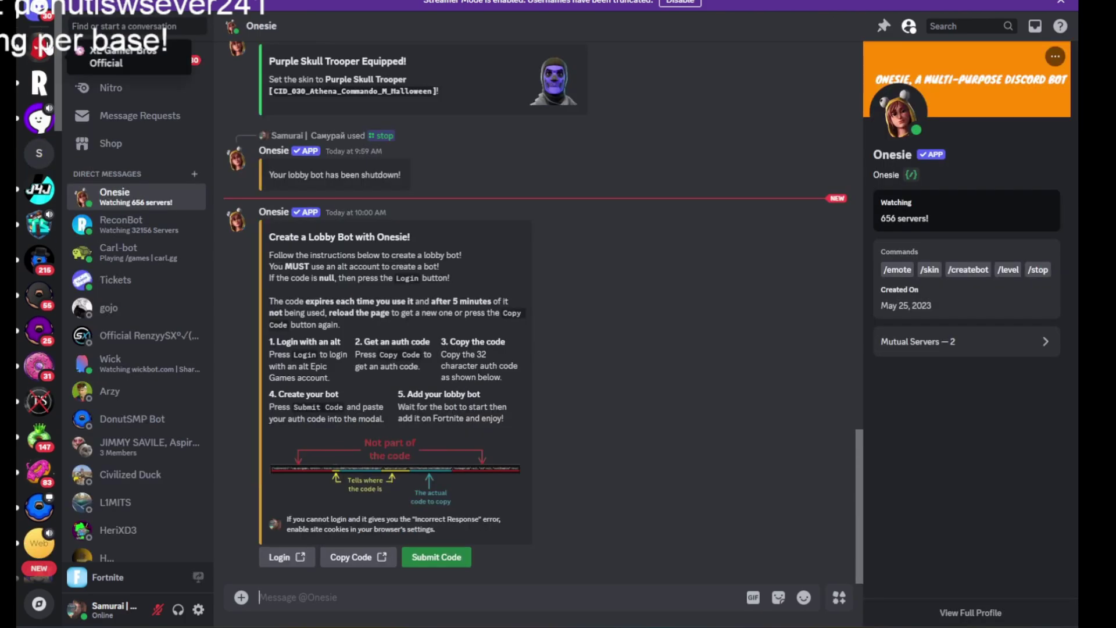
left_click(424, 558)
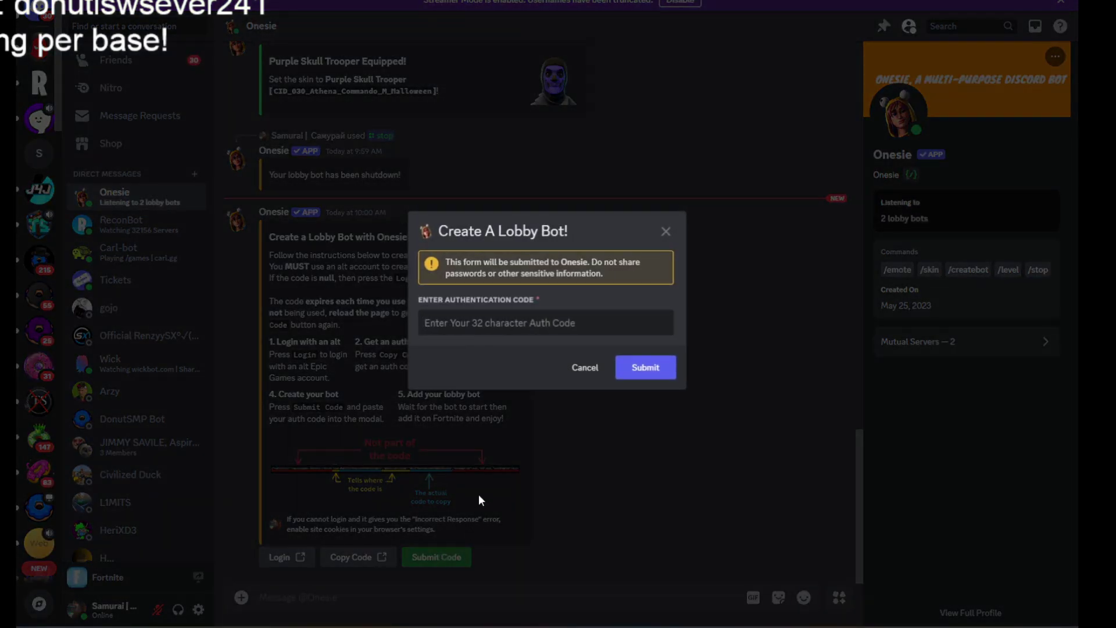
left_click(584, 368)
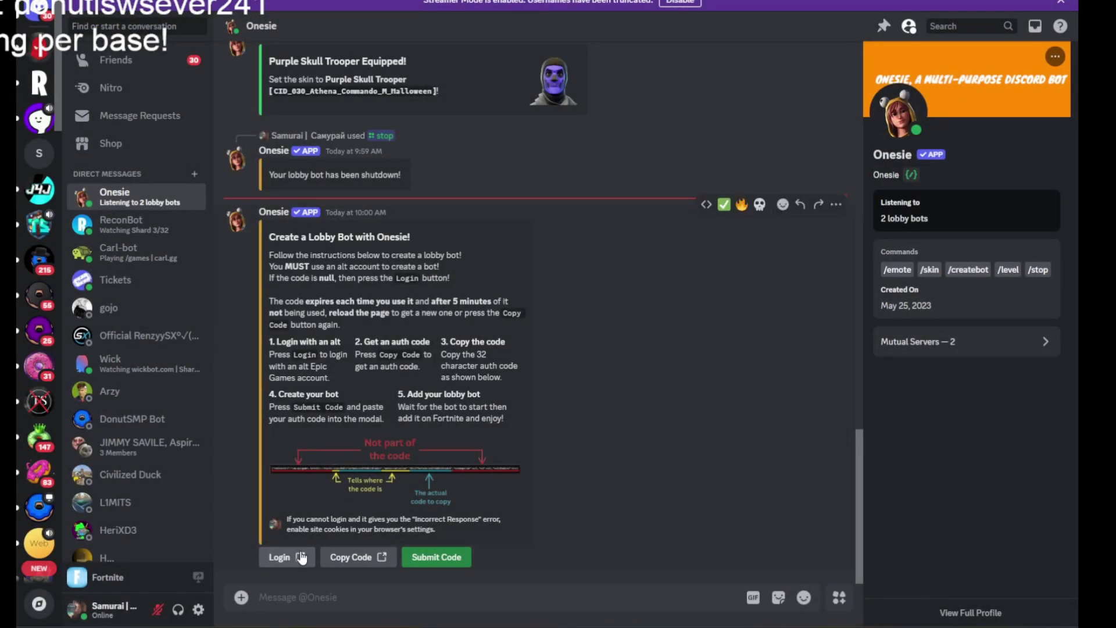
left_click(282, 557)
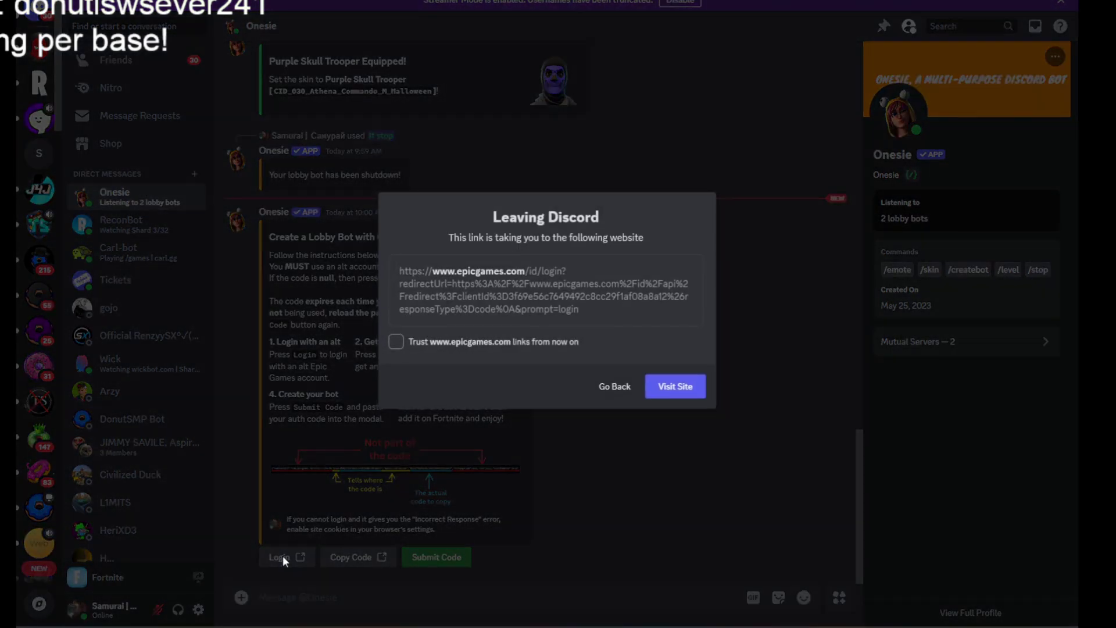
Confirm leaving Discord, then sign in to Epic Games with the corrected alt-account email and password.
left_click(687, 390)
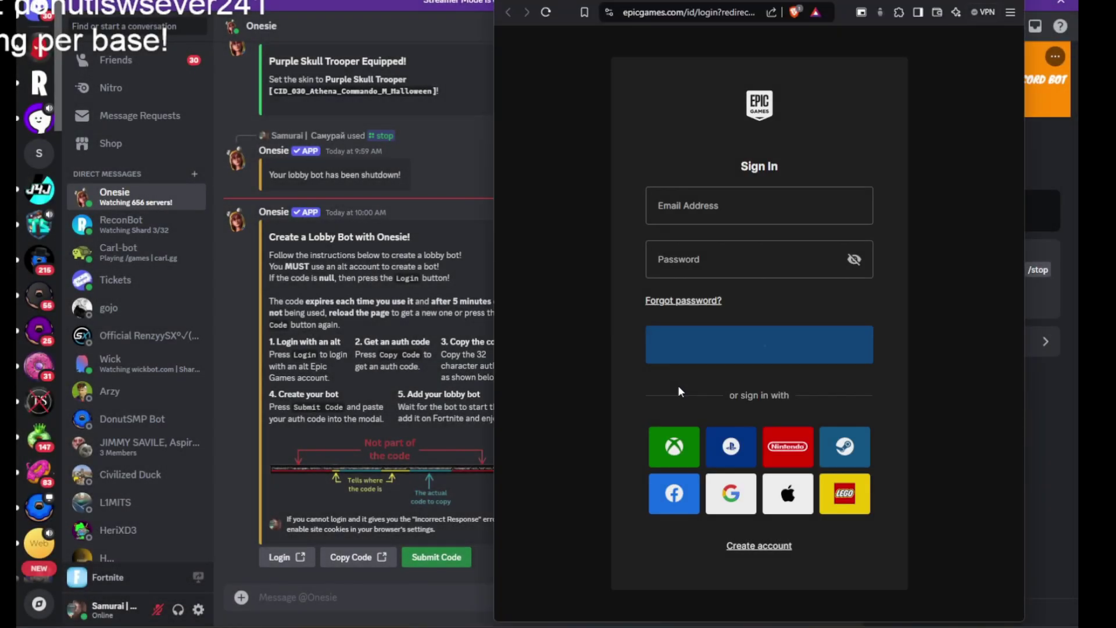
left_click(705, 213)
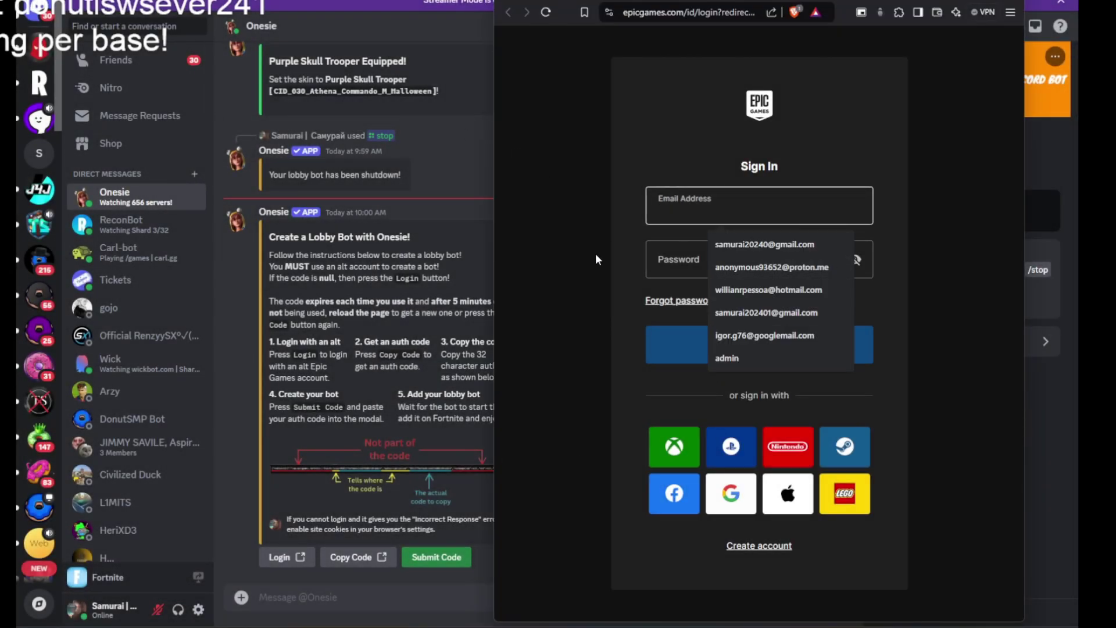
left_click(713, 245)
left_click(720, 212)
type("1@gmail.com")
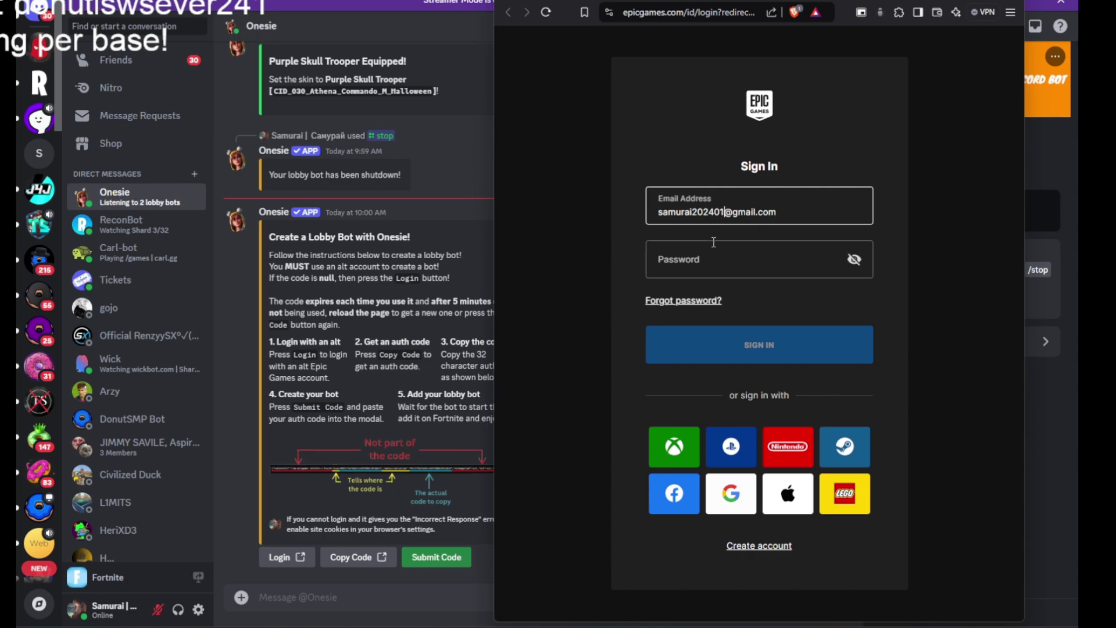
left_click(714, 258)
type("•")
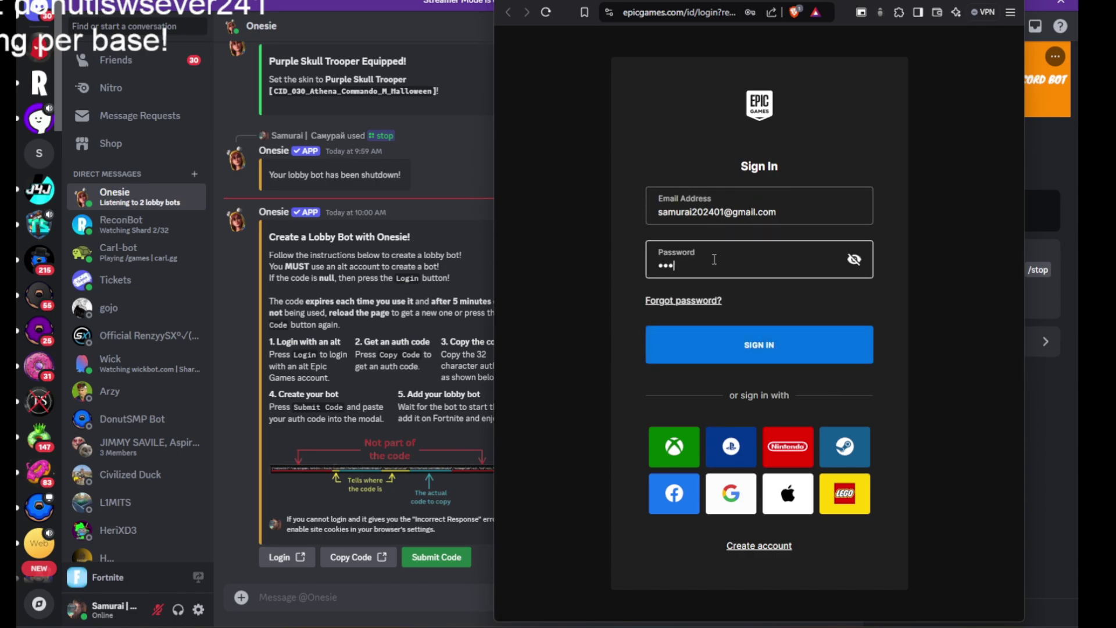
type("•••••••••")
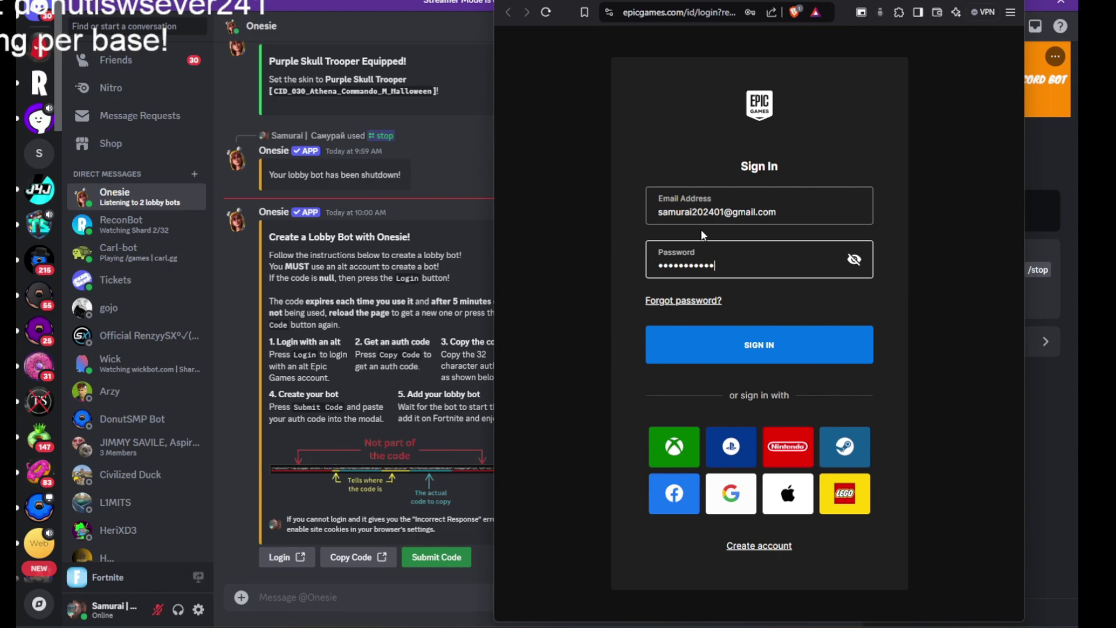
type("•••")
left_click(818, 340)
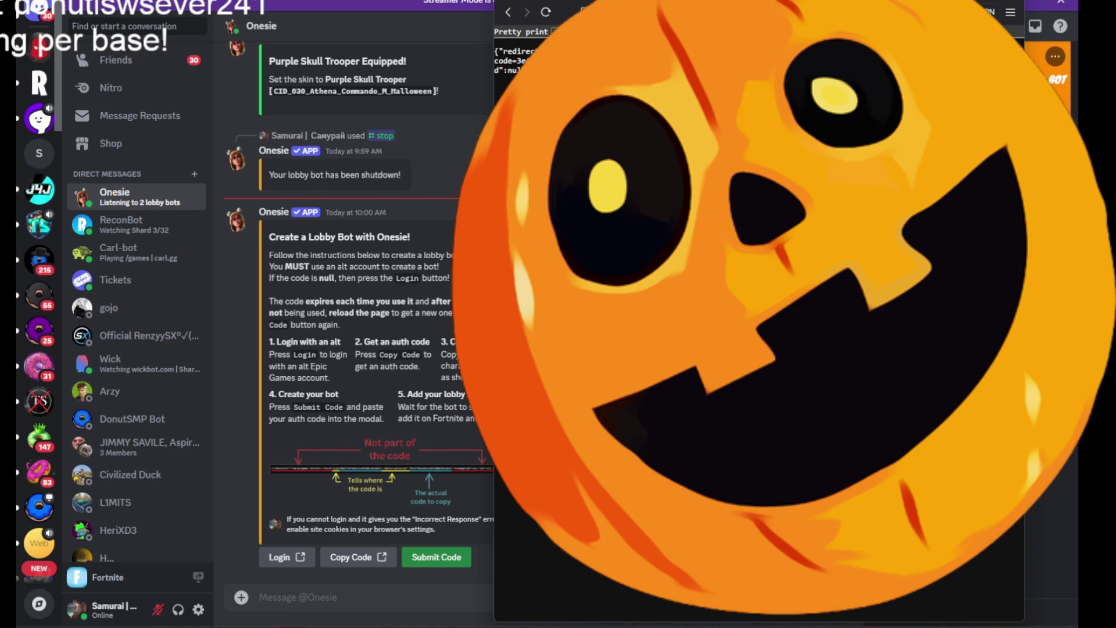
Submit the Epic auth code to Onesie so the lobby bot logs in.
left_click(448, 559)
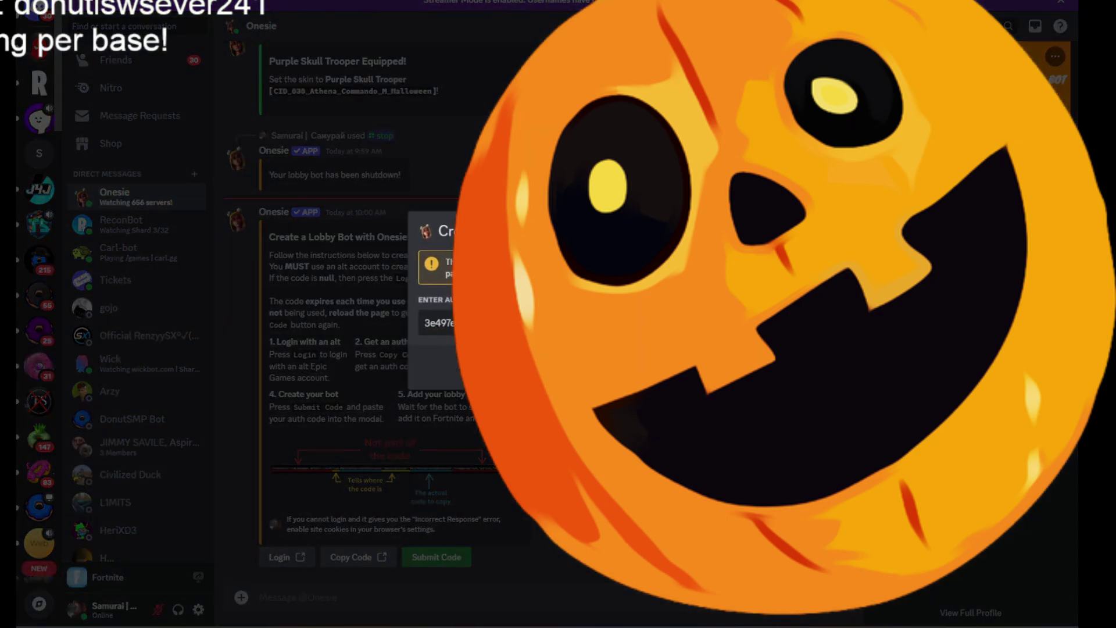
key("Escape")
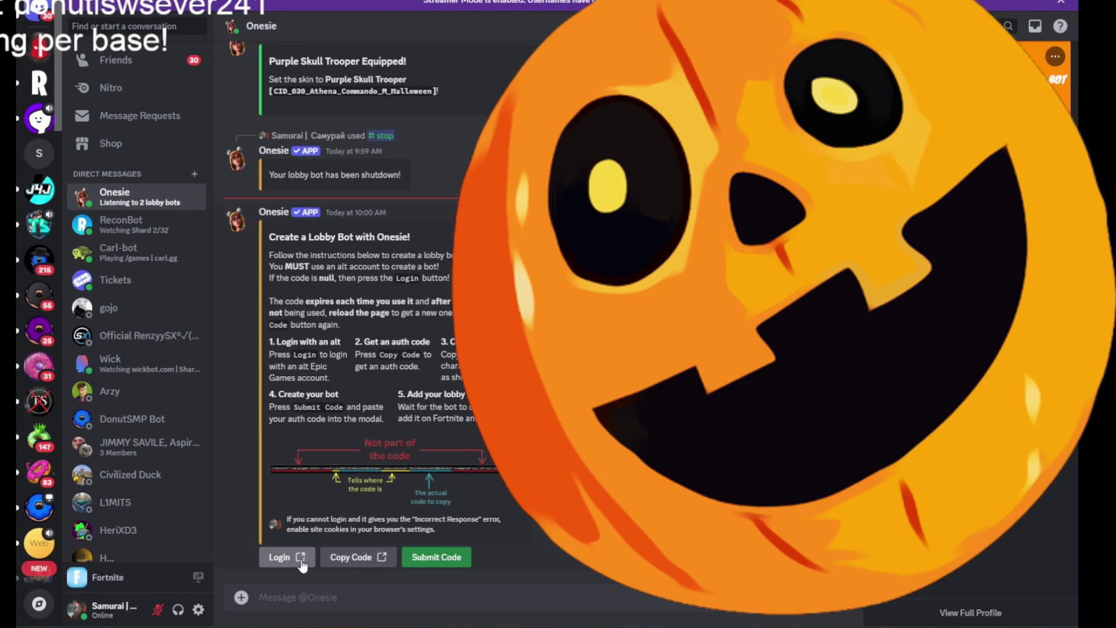
scroll(316, 546, "up", 1)
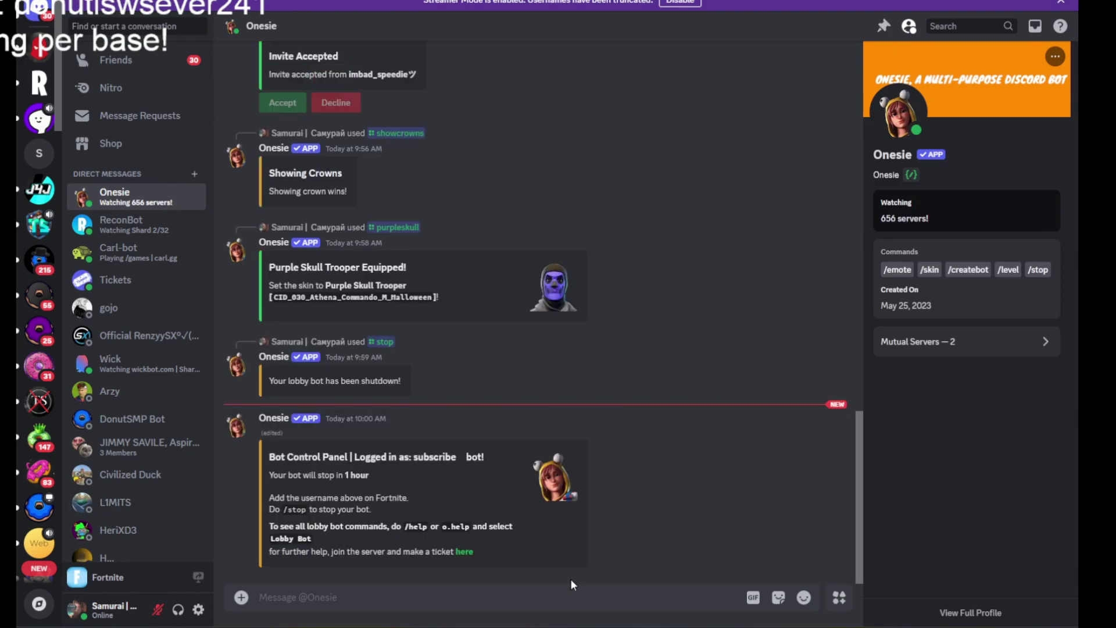
key("alt+Tab")
key("alt+Tab")
Send /help and view the Lobby Bot command category.
type("/h")
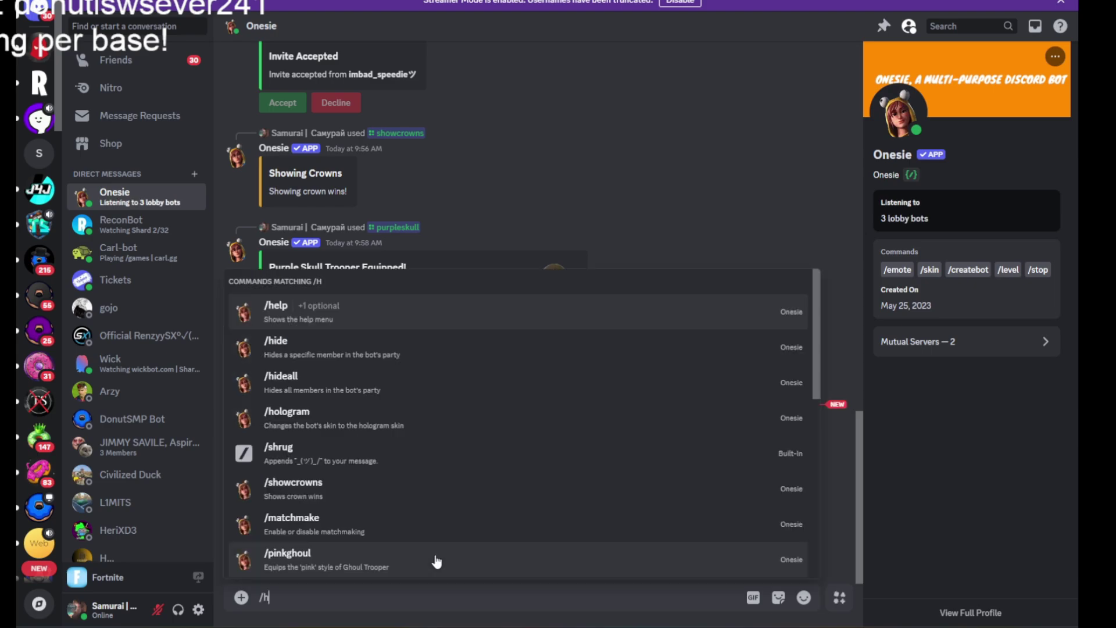
type("elp")
key("Return")
key("Return")
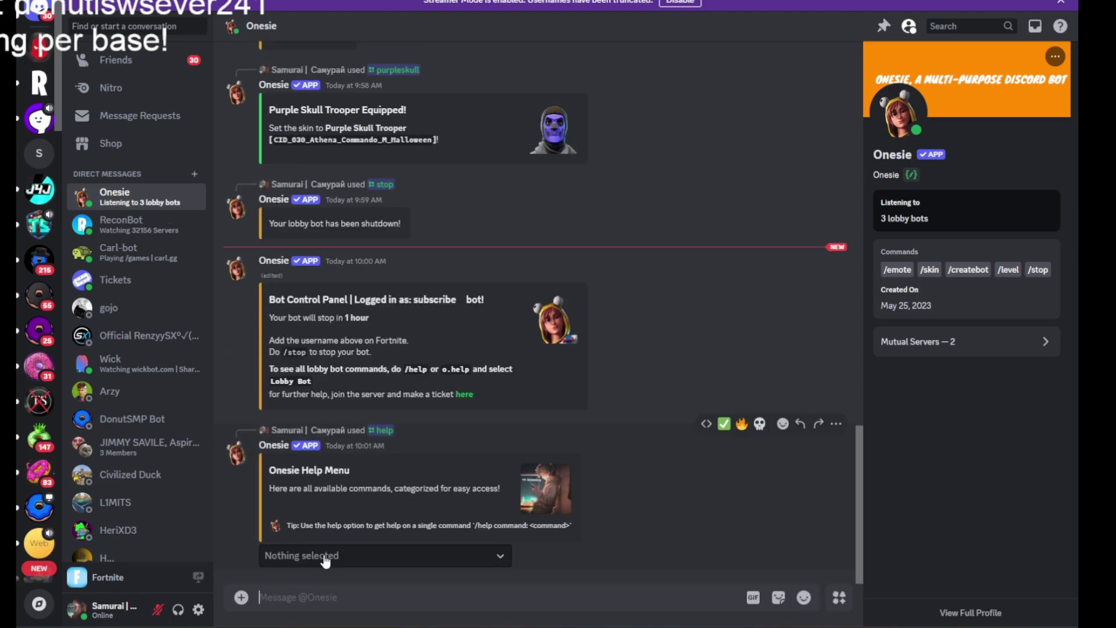
left_click(325, 556)
left_click(322, 516)
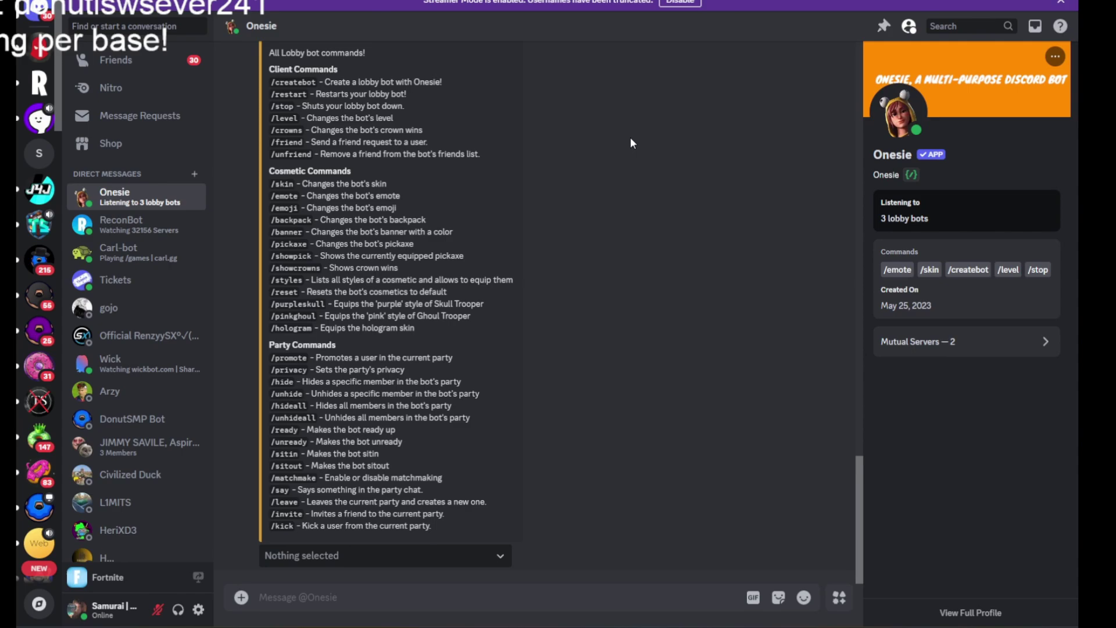
scroll(415, 300, "up", 2)
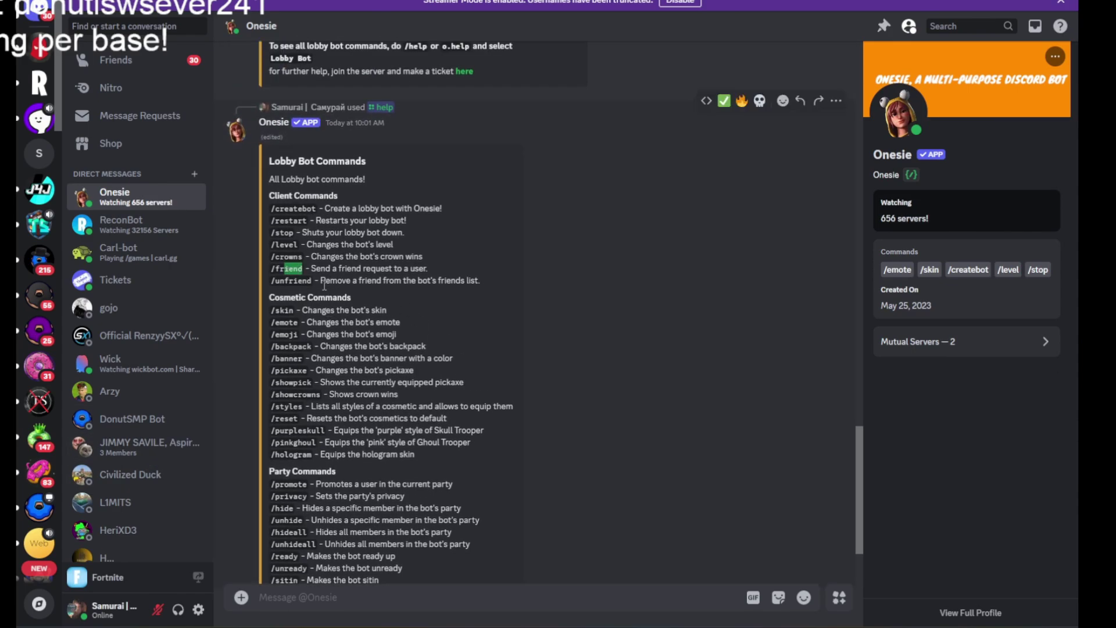
left_click(275, 247)
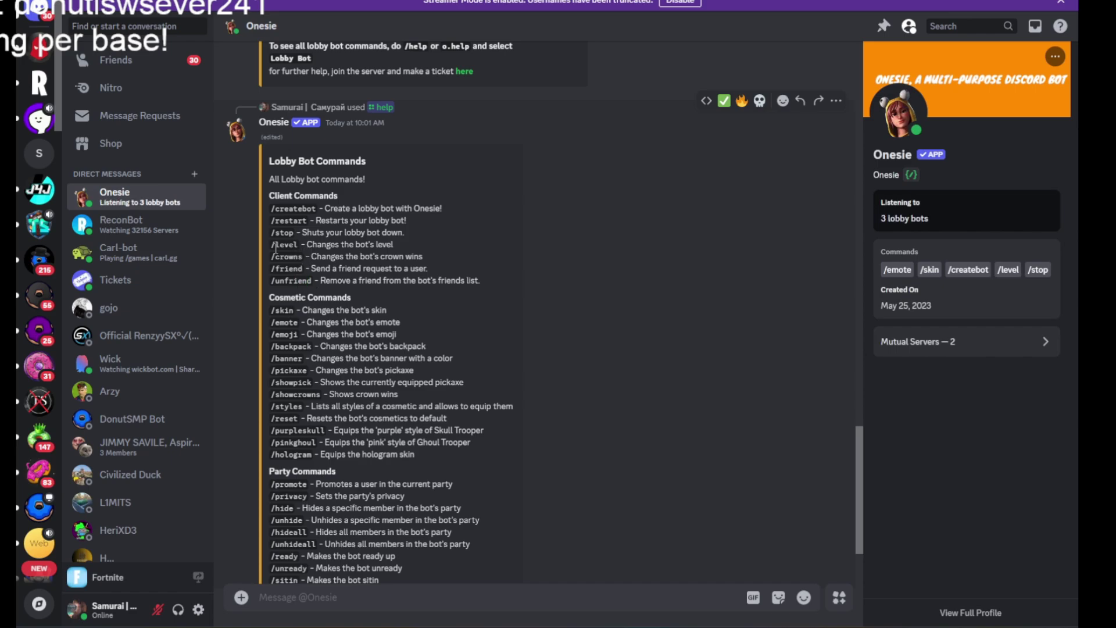
scroll(345, 283, "down", 4)
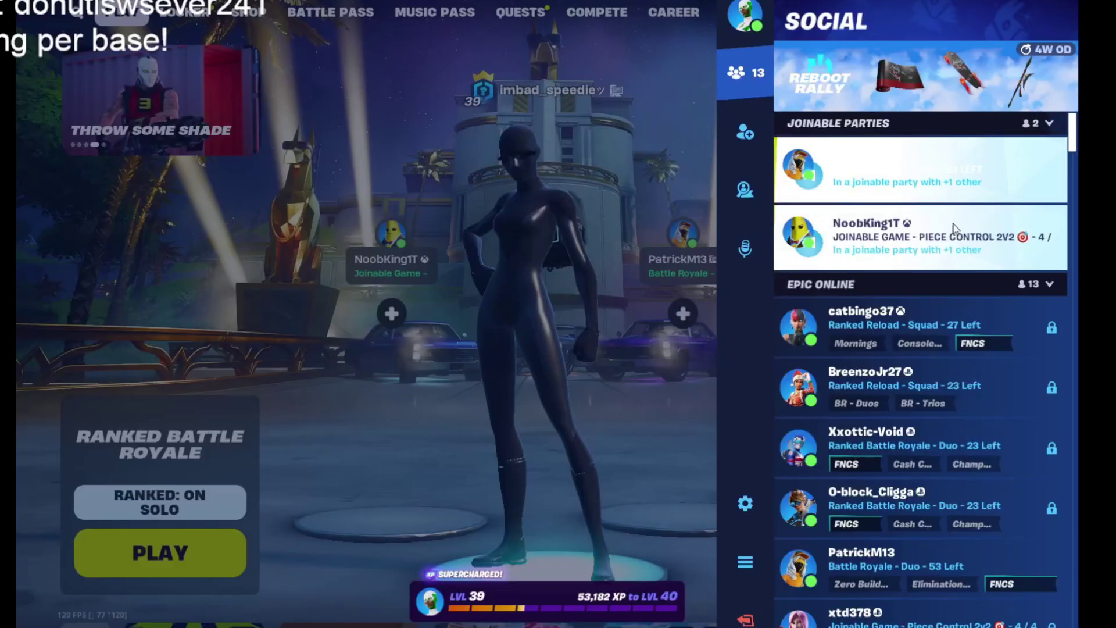
Invite the lobby bot friend to the Fortnite party and accept its request in the Onesie DM.
scroll(899, 455, "down", 6)
scroll(899, 455, "down", 3)
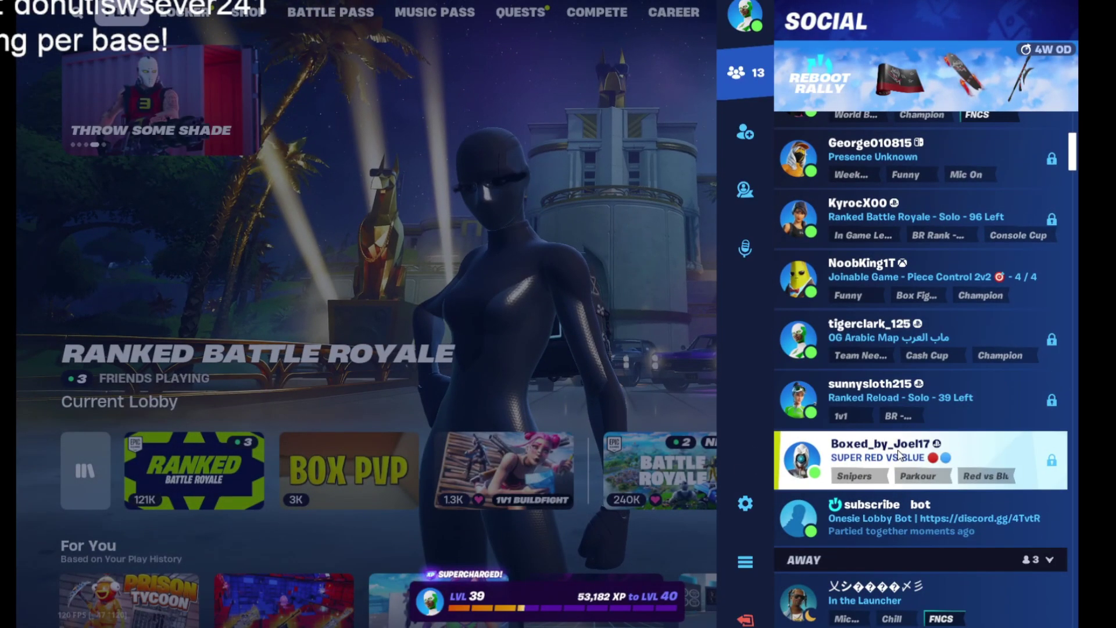
left_click(871, 517)
left_click(847, 281)
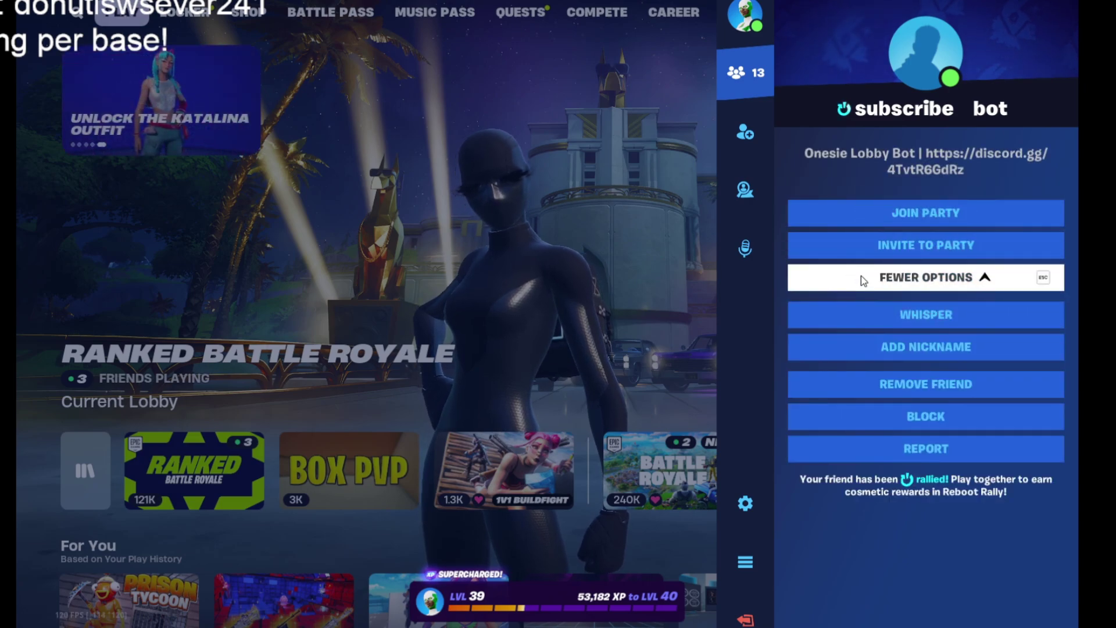
left_click(930, 256)
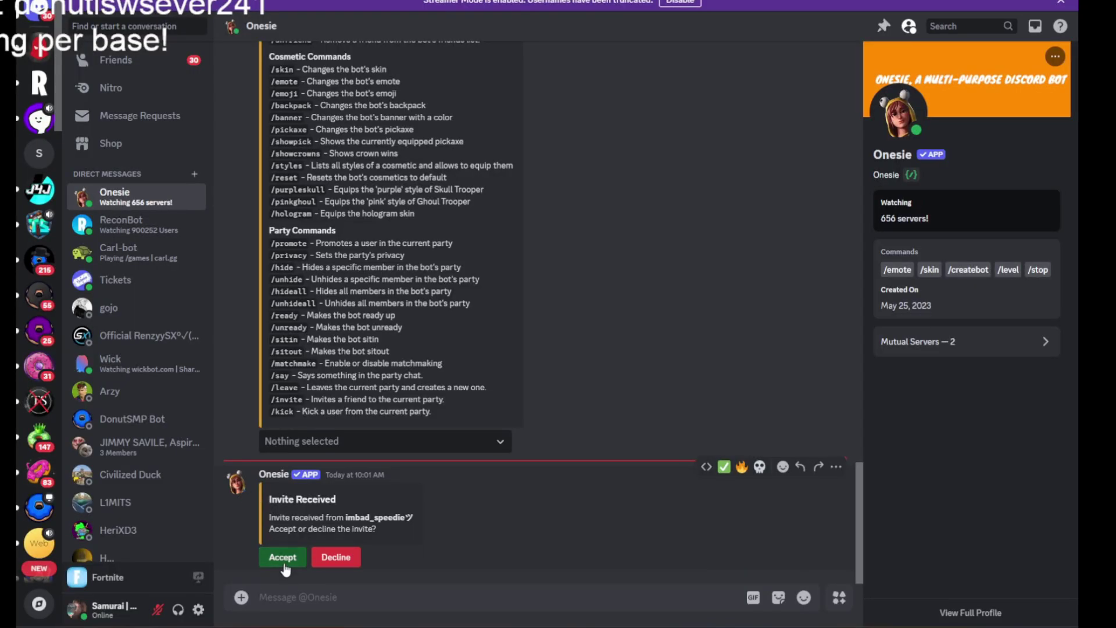
left_click(293, 562)
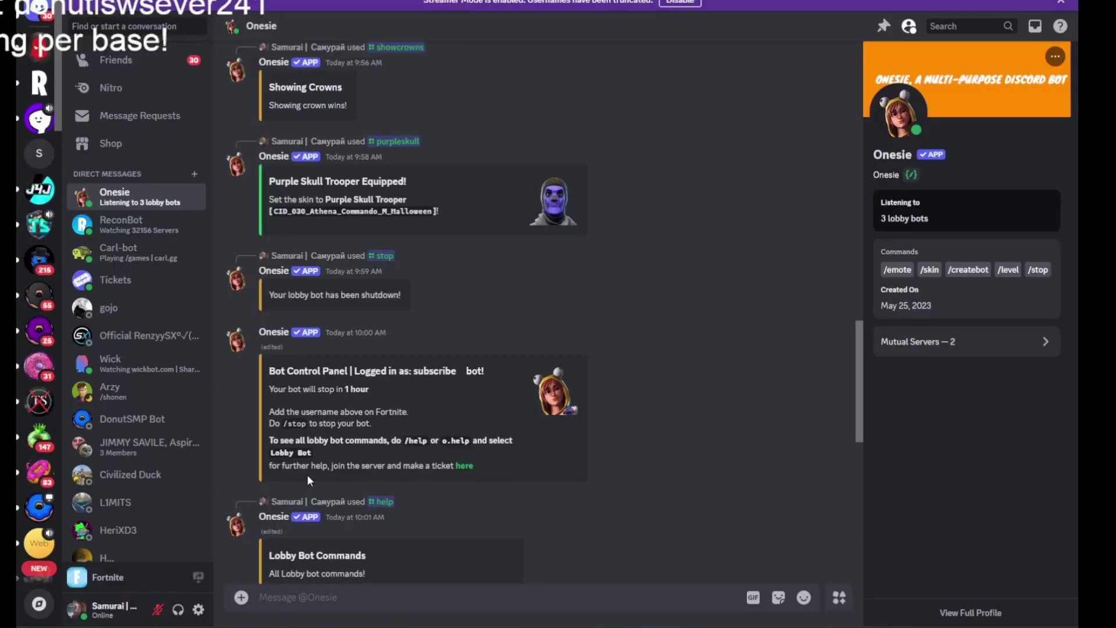
Set the lobby bot's level to 10000 with /level.
scroll(307, 474, "down", 3)
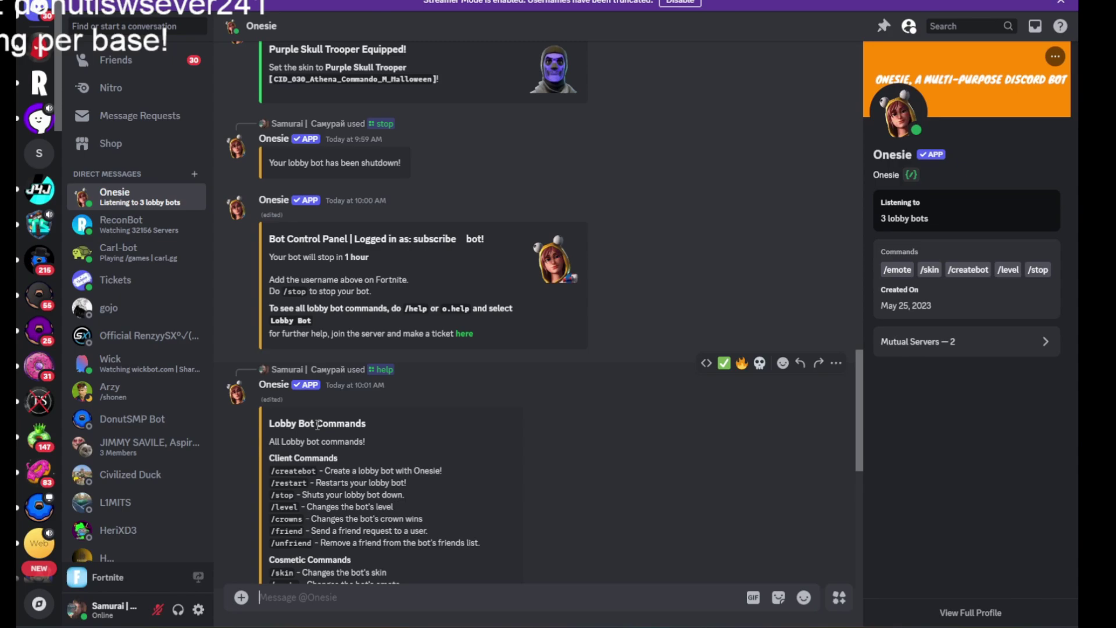
type("/level")
key("Return")
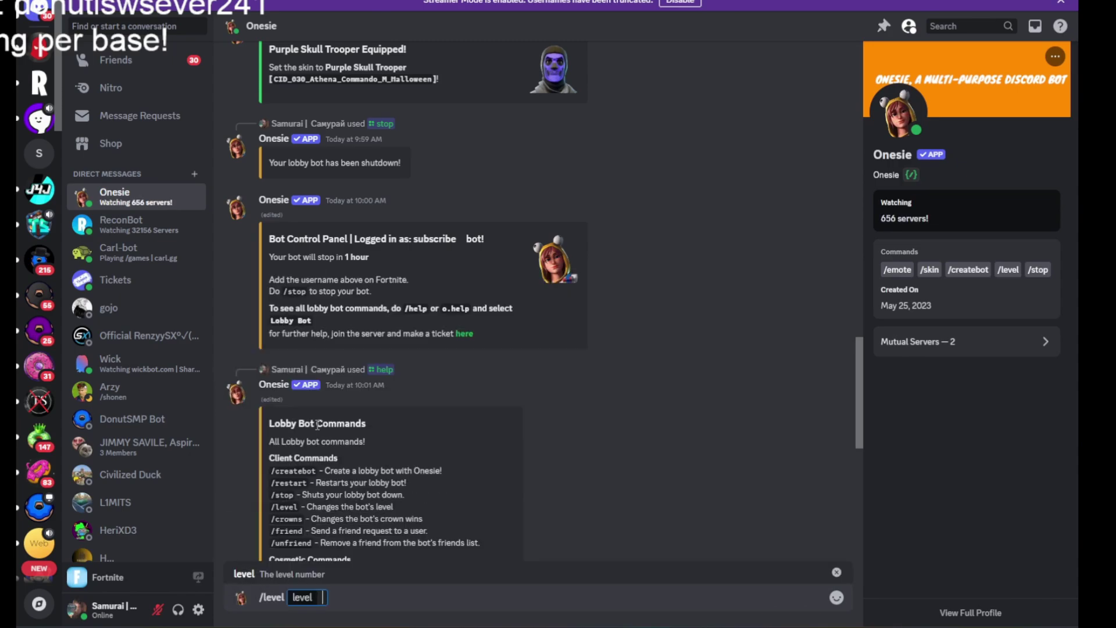
type("10000")
key("Return")
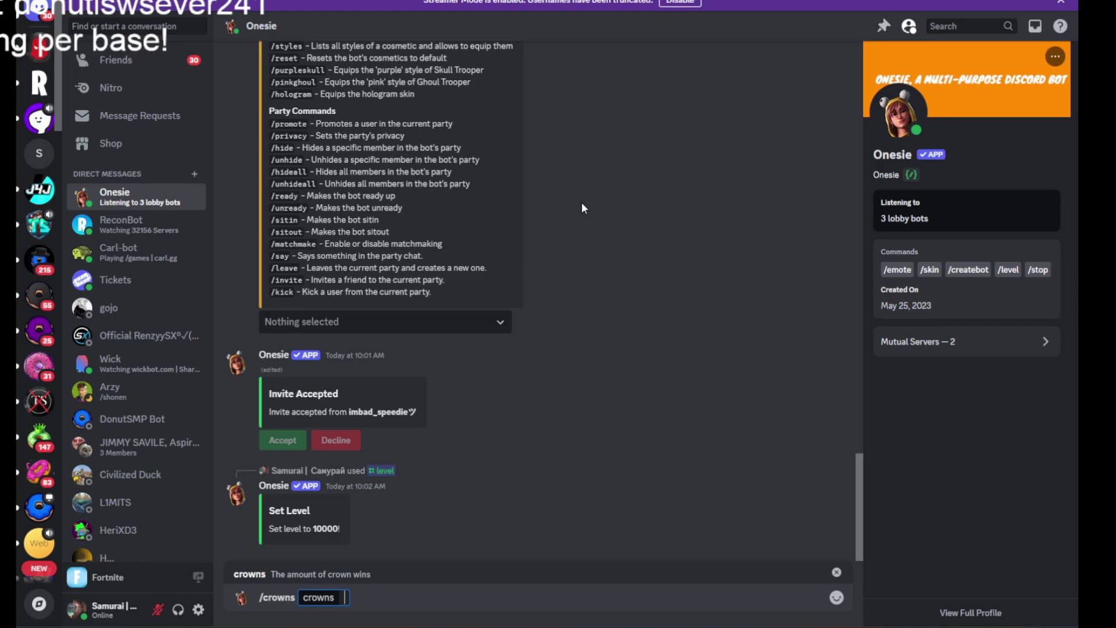
Set the bot's crown wins to 1000000 and run /showcrowns.
type("1000000")
key("Return")
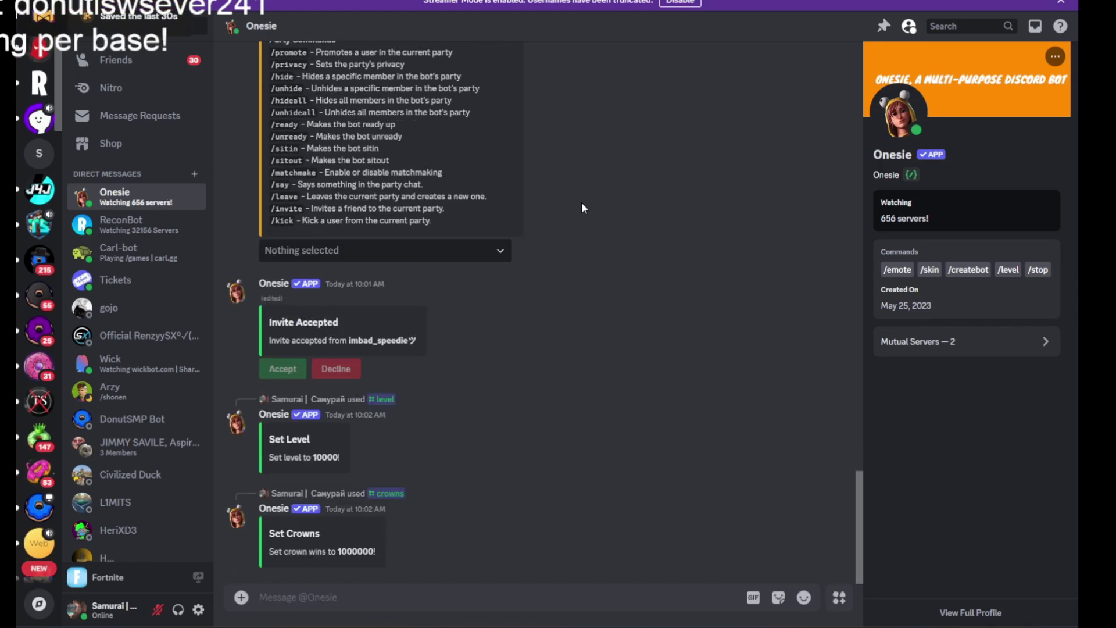
type("/crown")
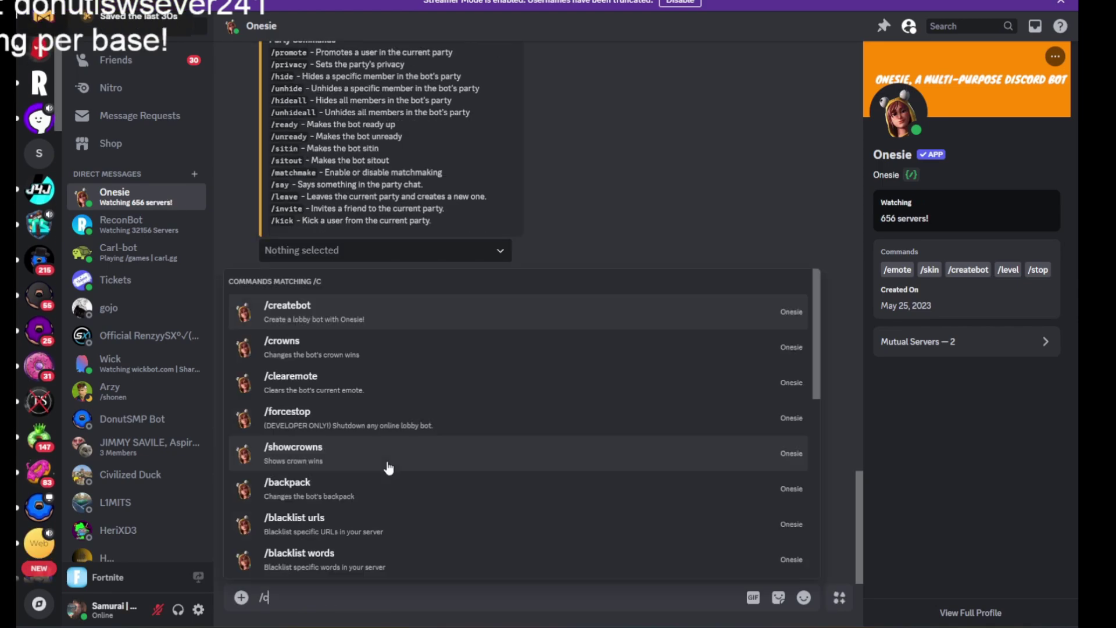
left_click(250, 556)
key("Return")
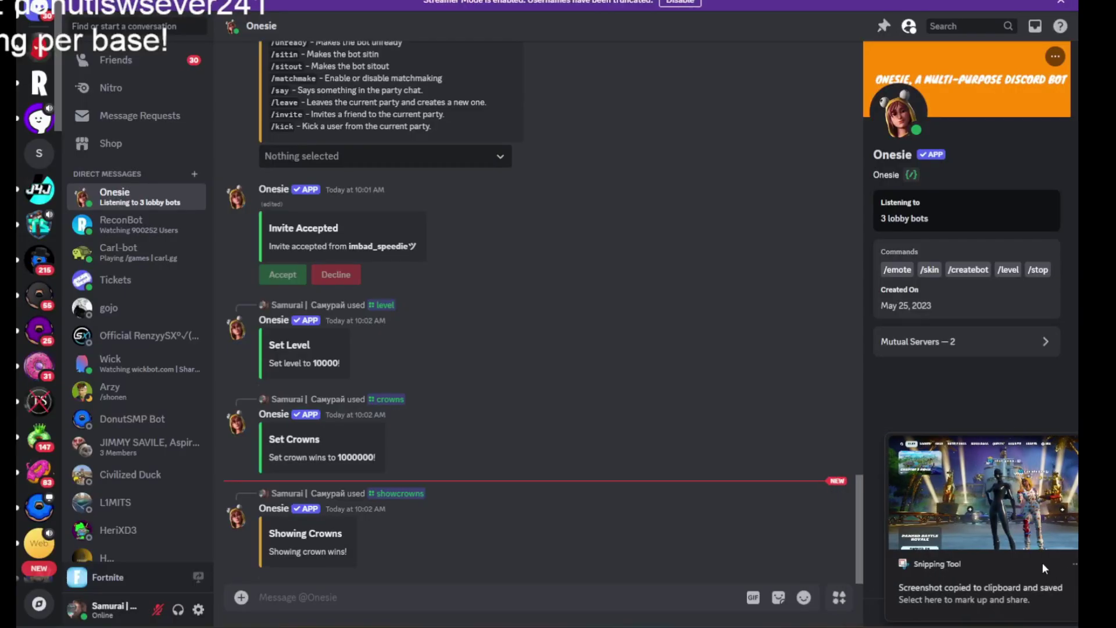
Equip the Davy Jones skin on the lobby bot with /skin.
scroll(499, 514, "up", 5)
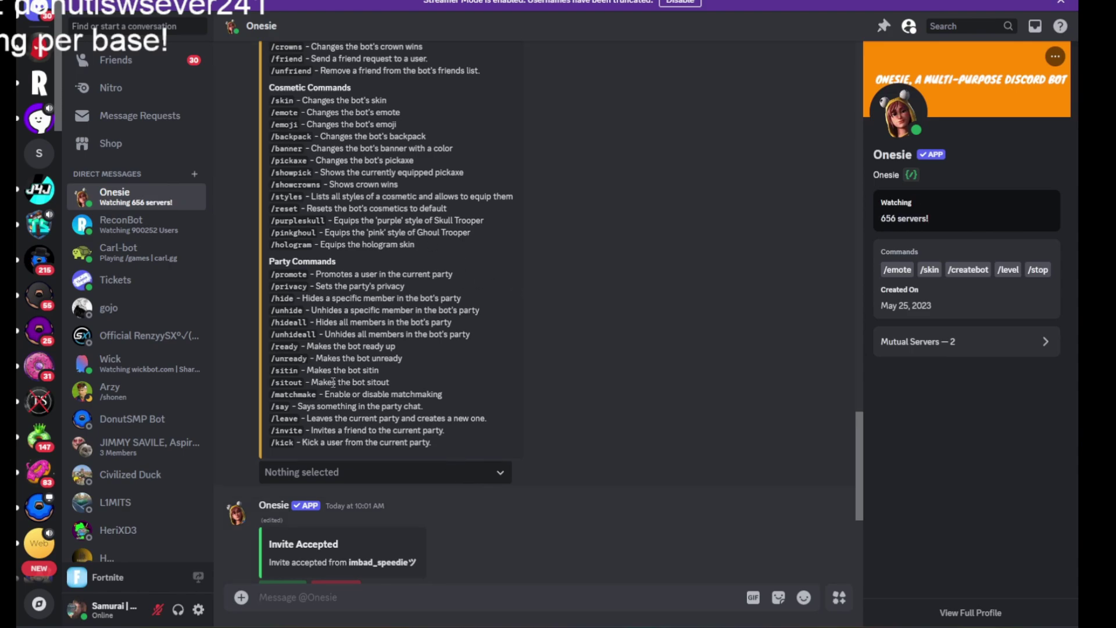
type("/skin")
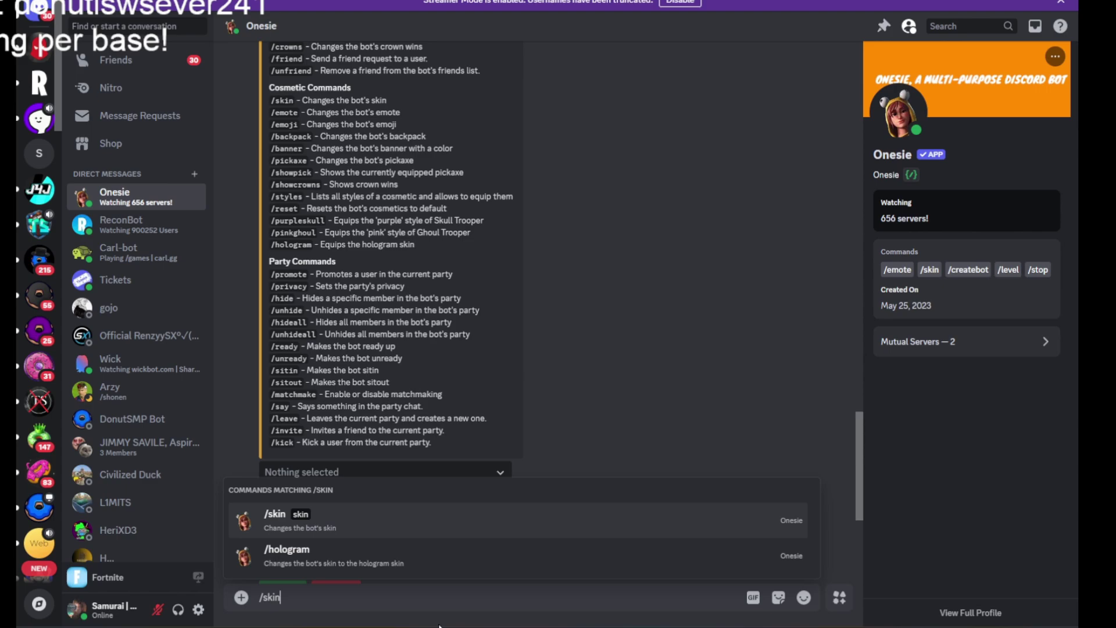
key("Tab")
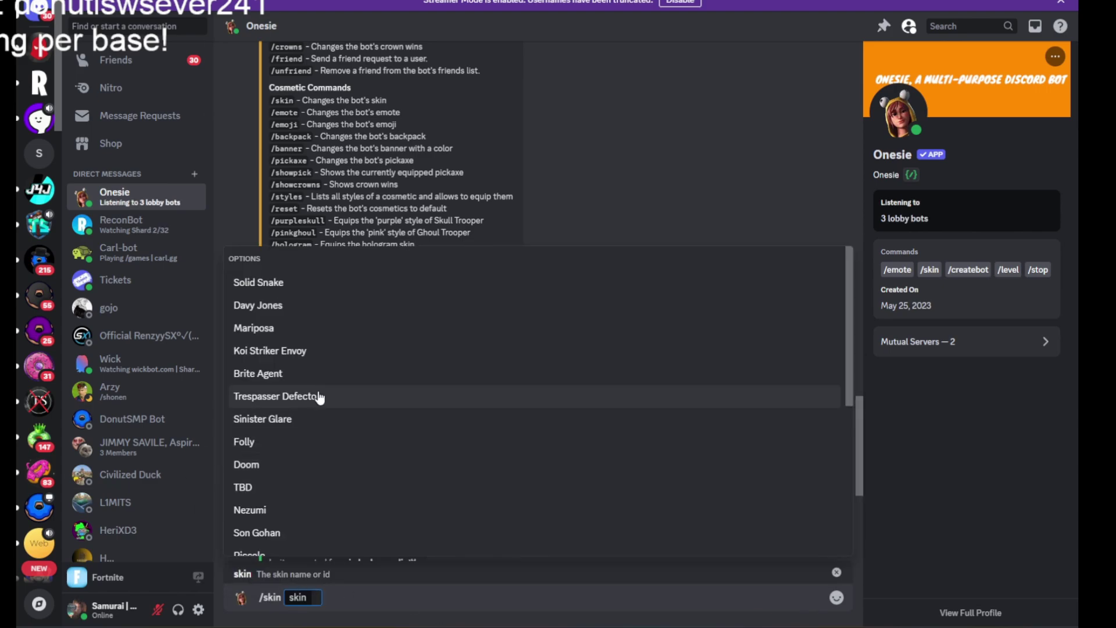
left_click(281, 305)
key("Return")
Discard a drafted /stop command unsent and switch to Fortnite.
scroll(660, 395, "up", 8)
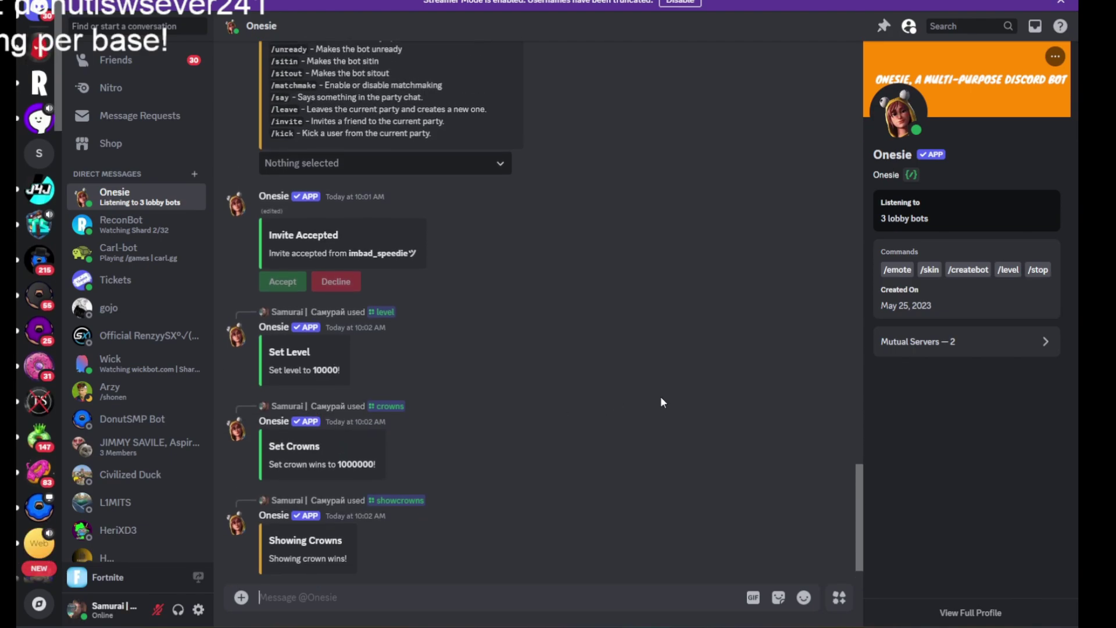
scroll(658, 410, "down", 10)
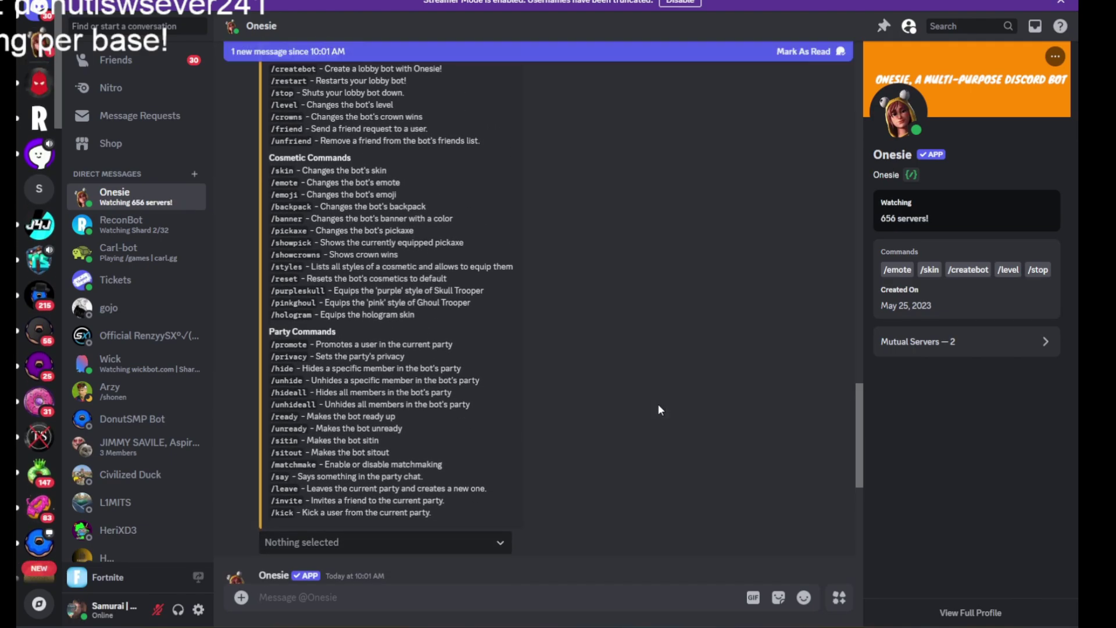
type("/stop")
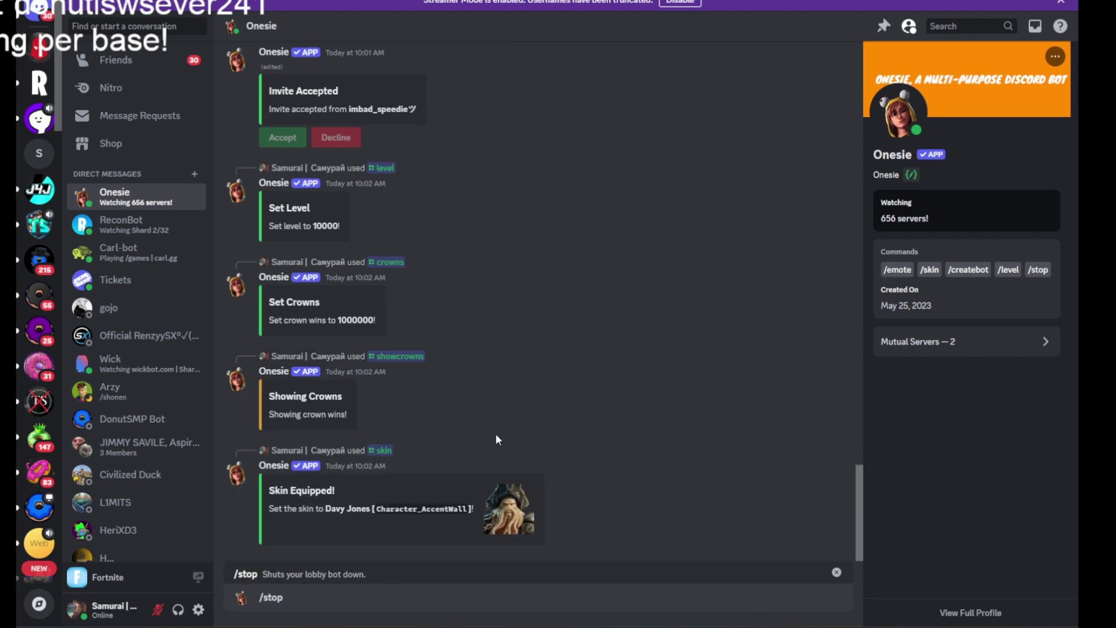
key("Return")
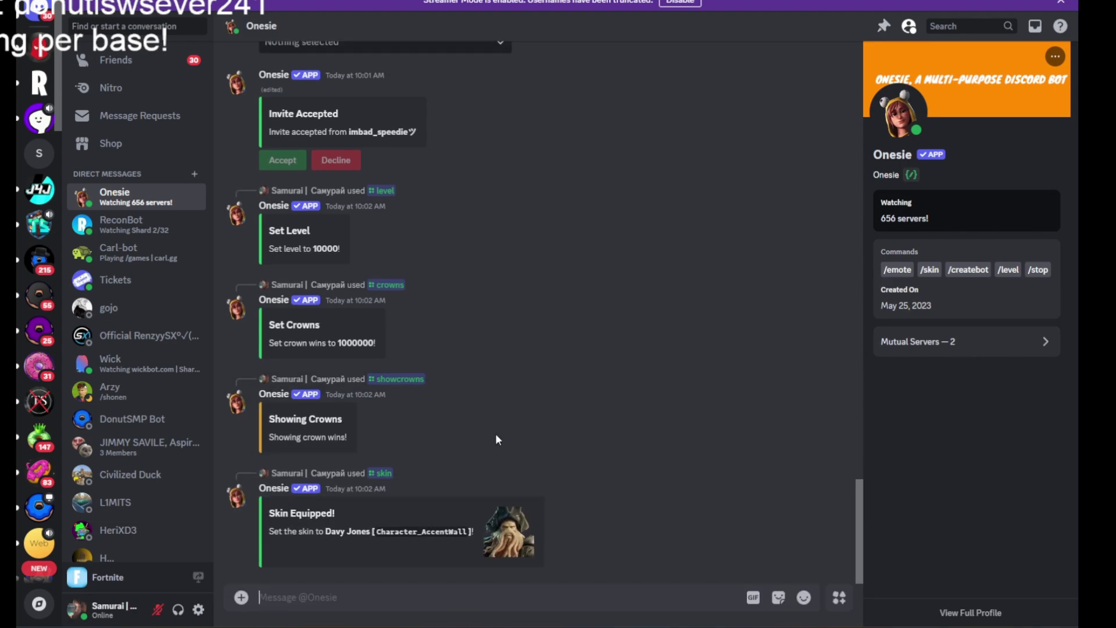
key("alt+Tab")
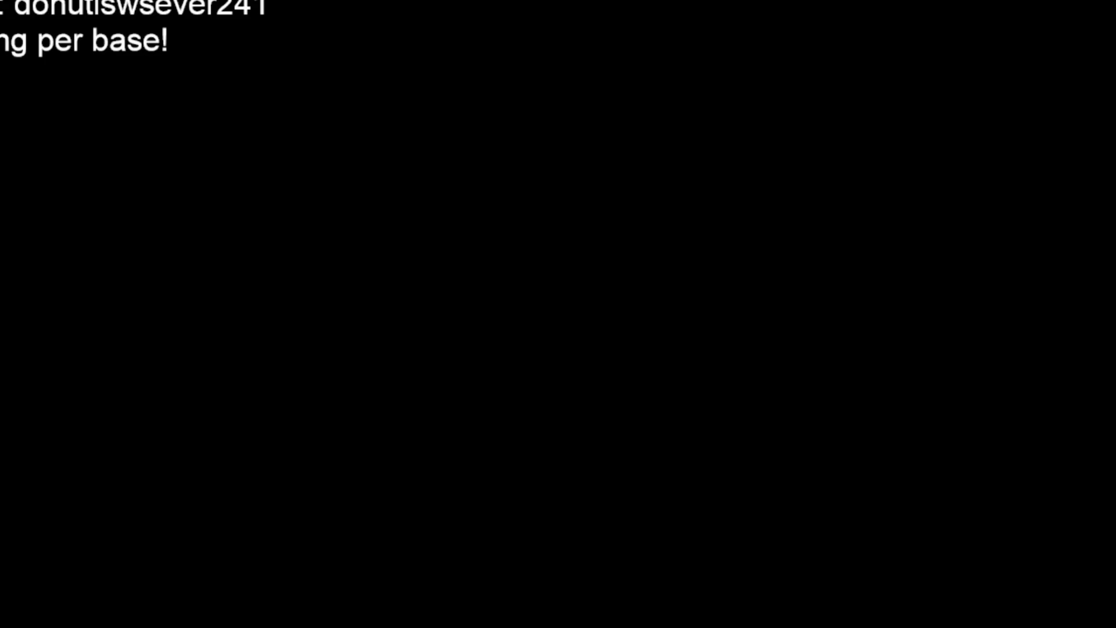
Send /hologram to give the lobby bot the Hologram skin.
key("alt+Tab")
scroll(542, 379, "down", 5)
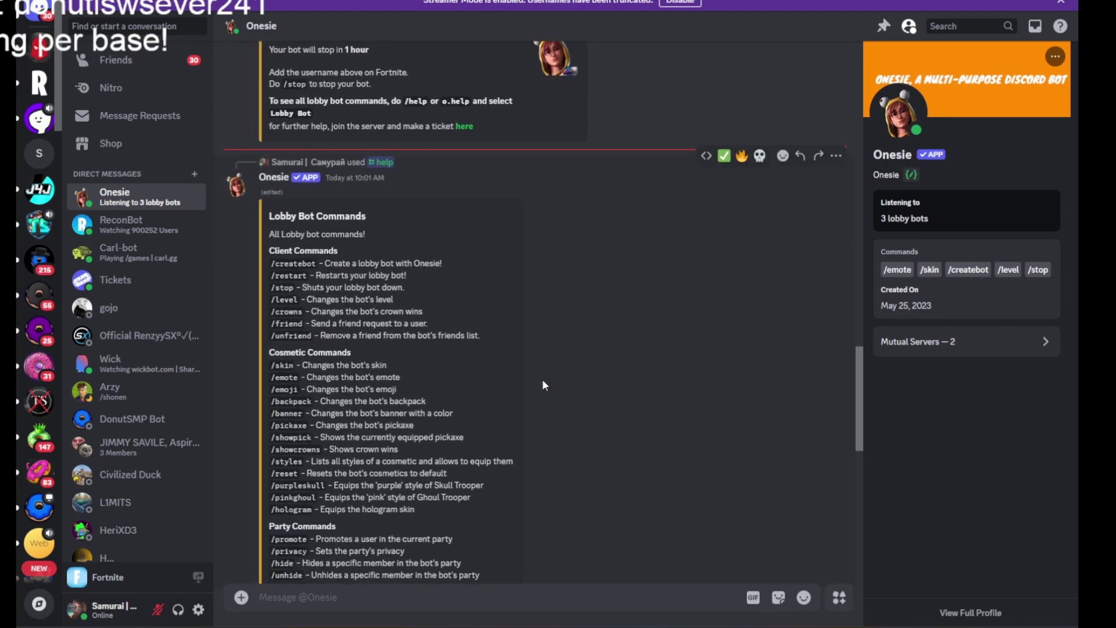
scroll(526, 380, "down", 2)
scroll(447, 449, "down", 2)
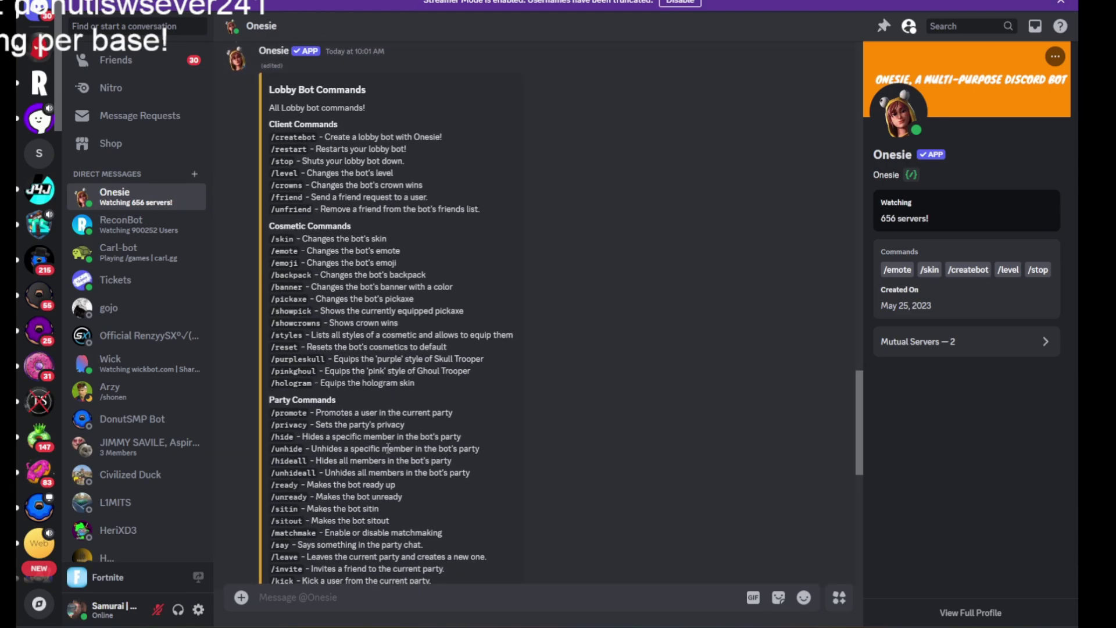
type("/hol")
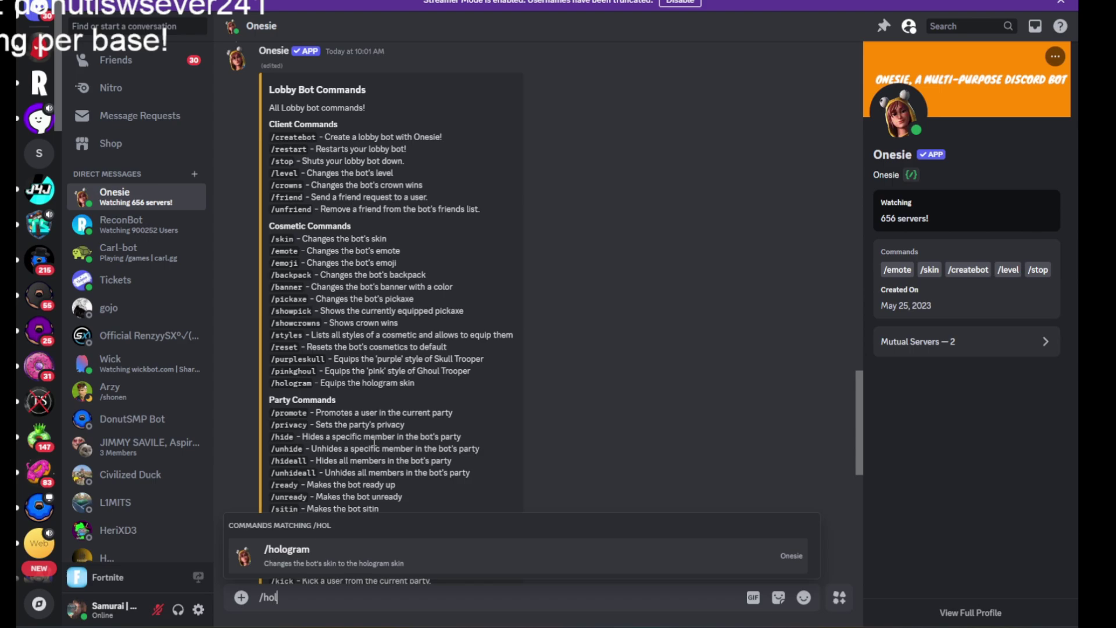
key("Return")
key("Return")
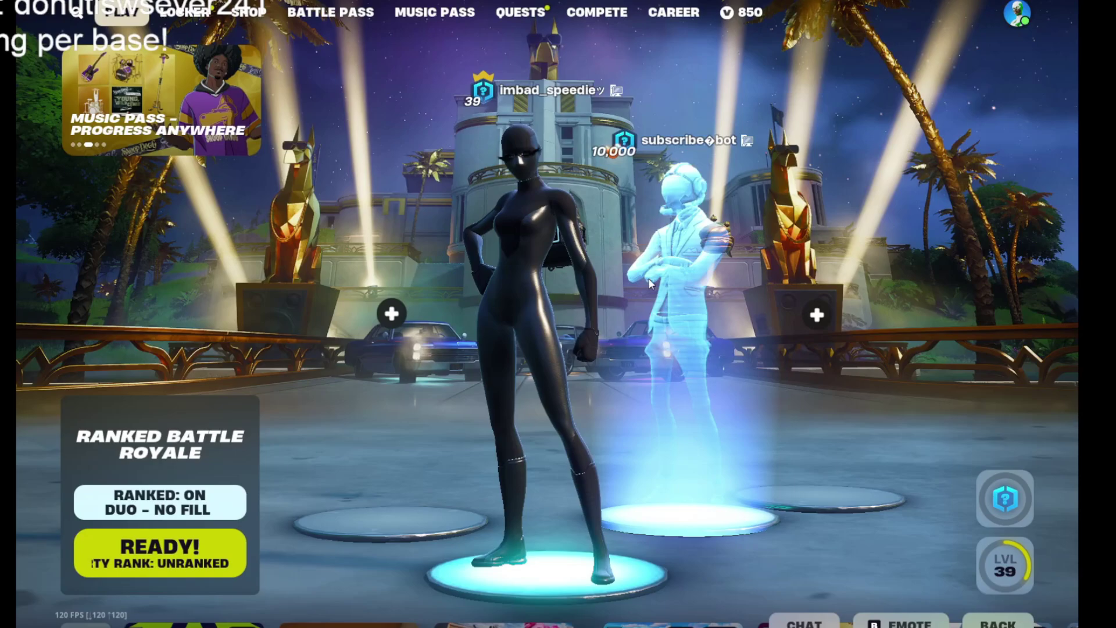
left_click(410, 129)
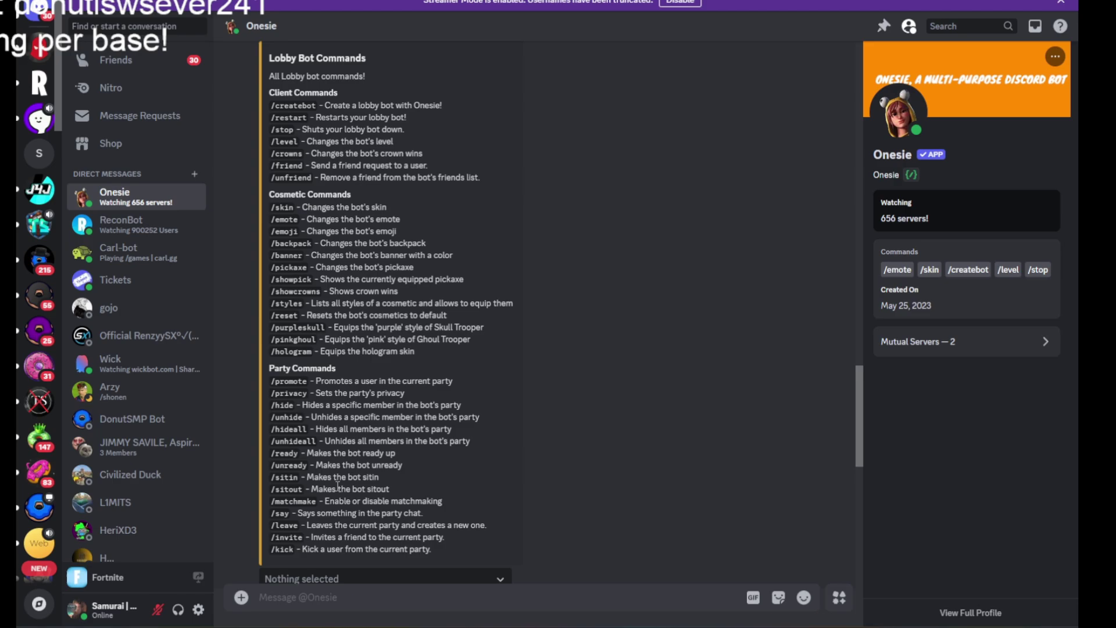
Send /stop to shut the lobby bot down, then try /restart.
scroll(343, 482, "up", 2)
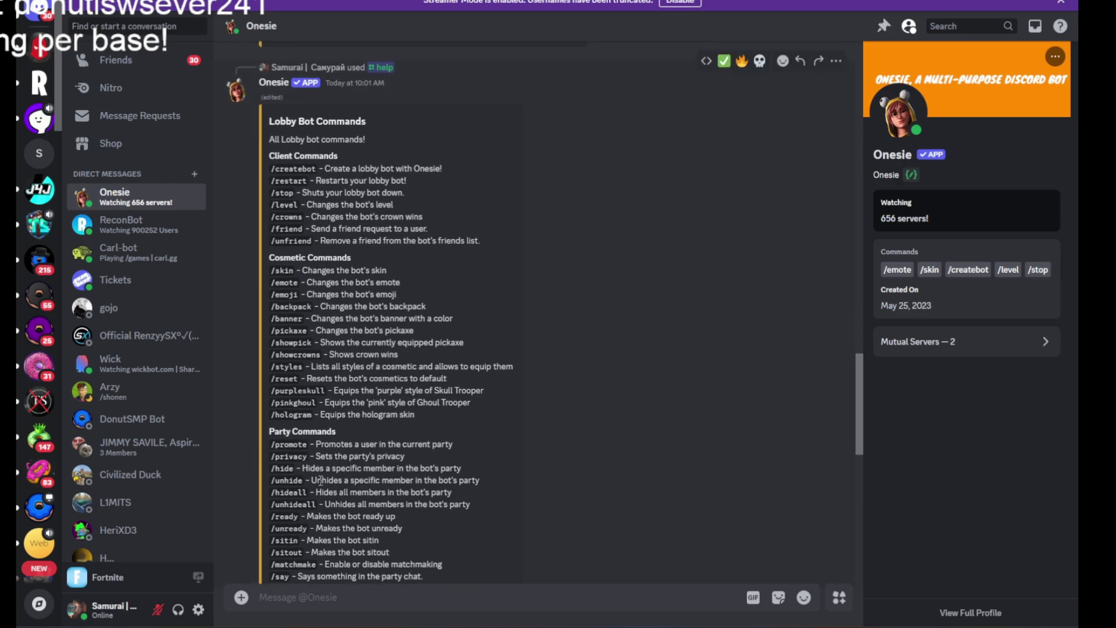
scroll(319, 480, "up", 2)
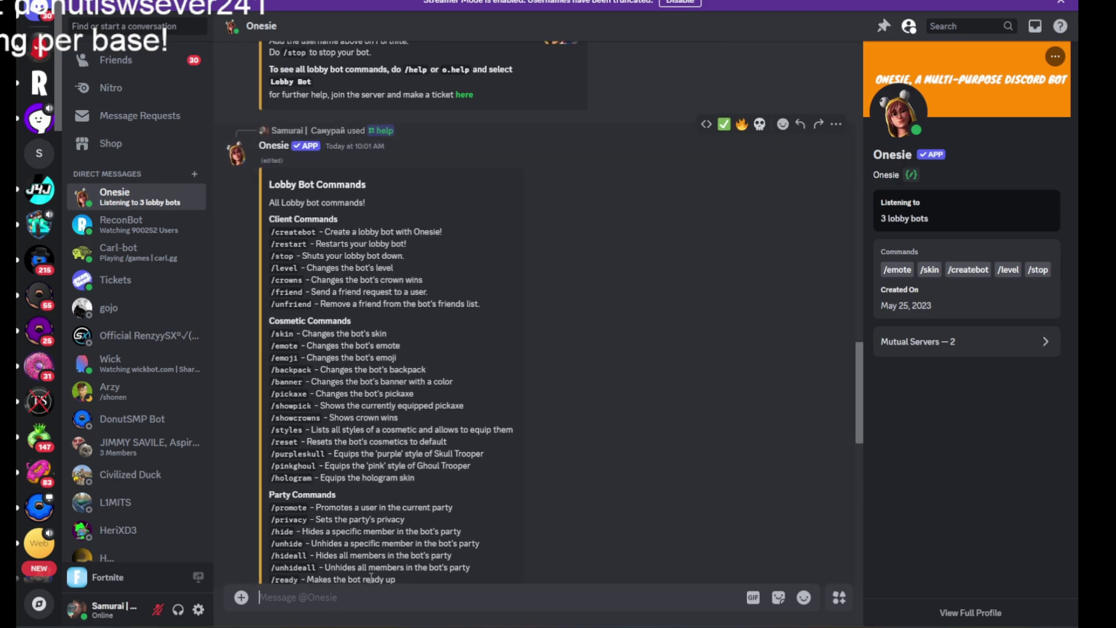
type("/stop")
key("Return")
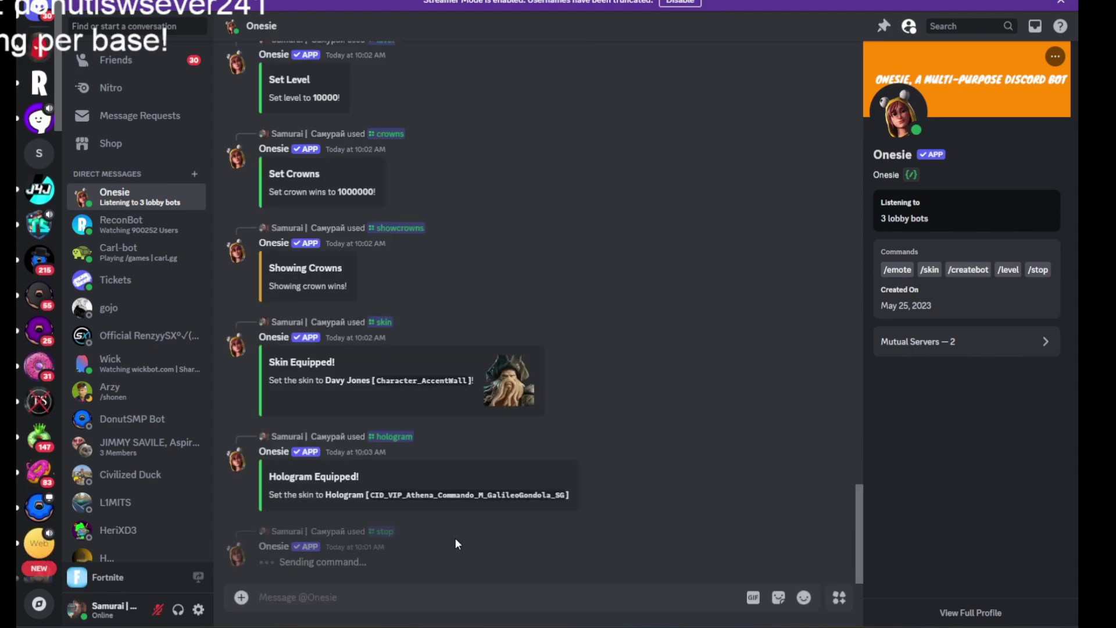
type("/restart")
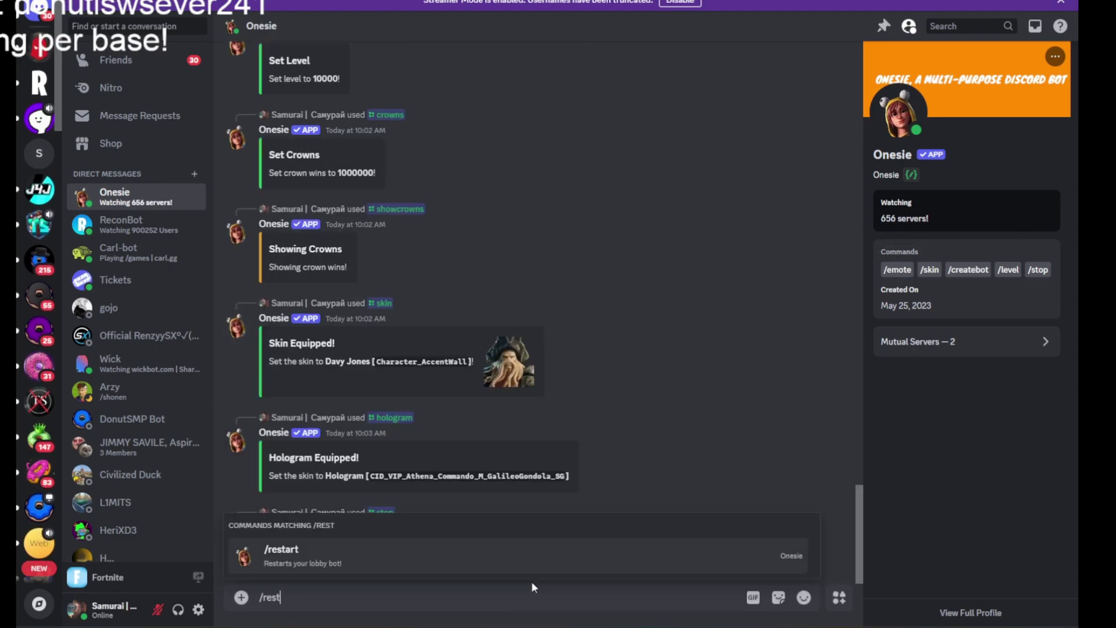
key("Return")
key("Return")
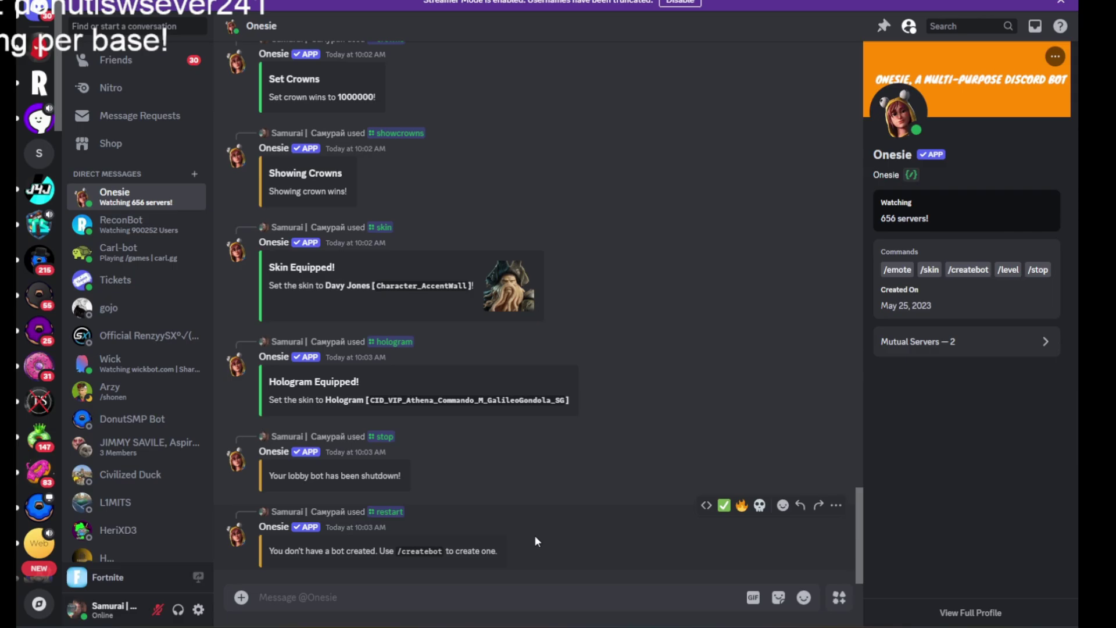
key("alt+Tab")
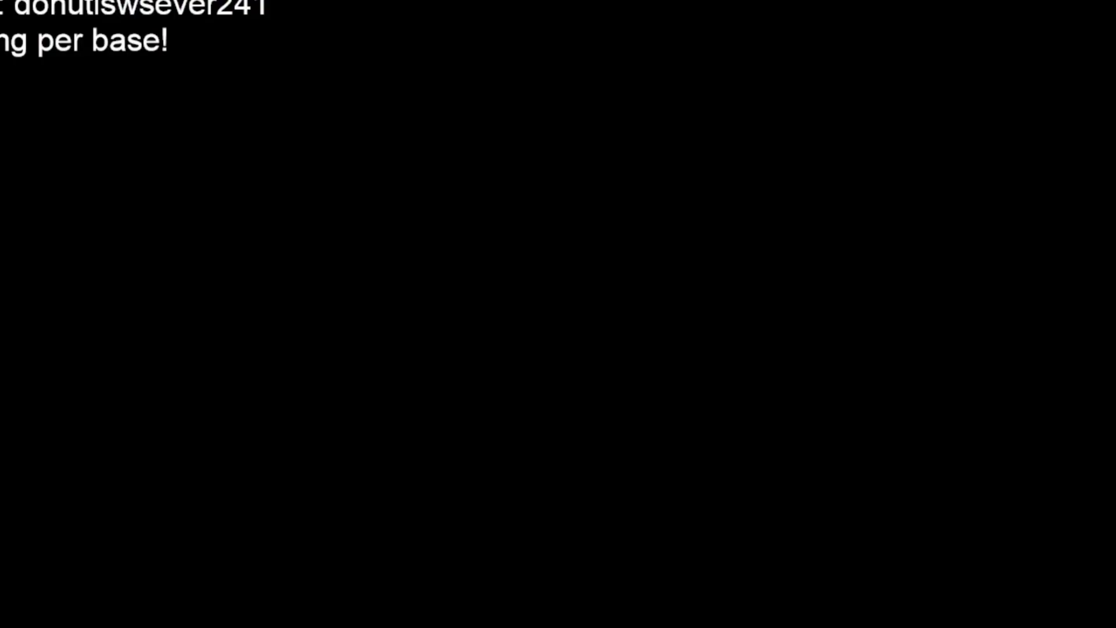
Kick the lobby bot from the party via its member card's More Options, confirming Yes.
key("o")
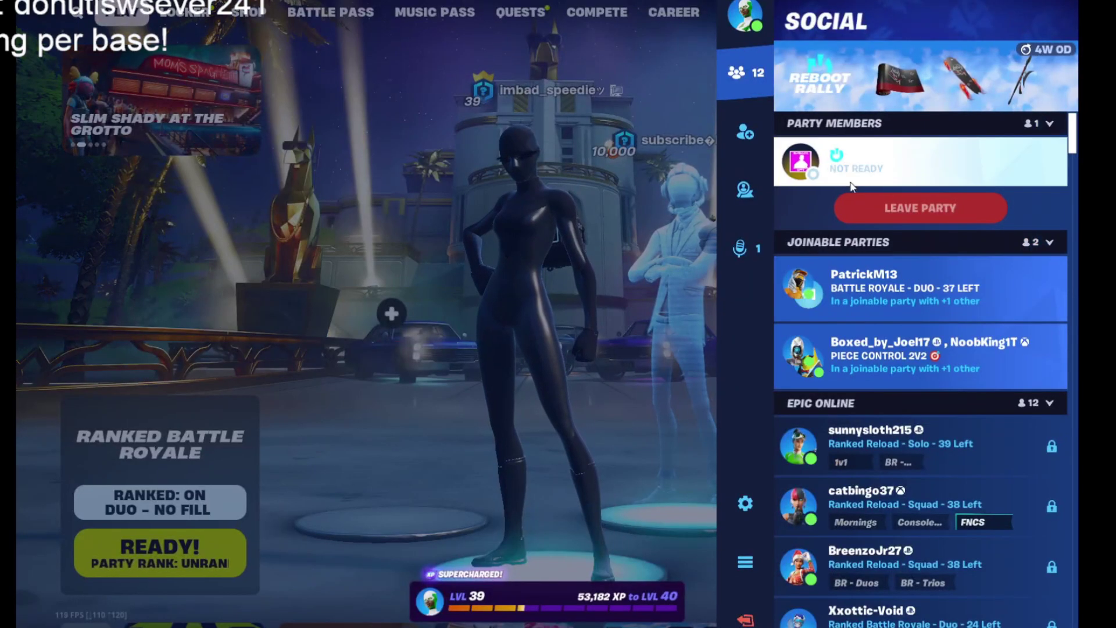
left_click(831, 162)
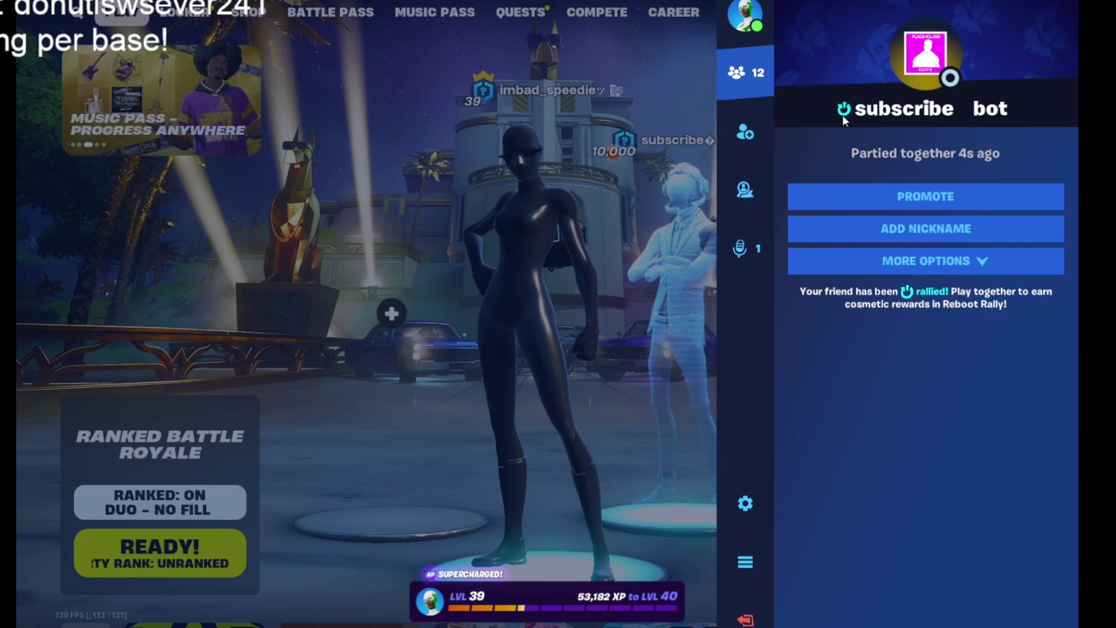
left_click(928, 260)
left_click(888, 293)
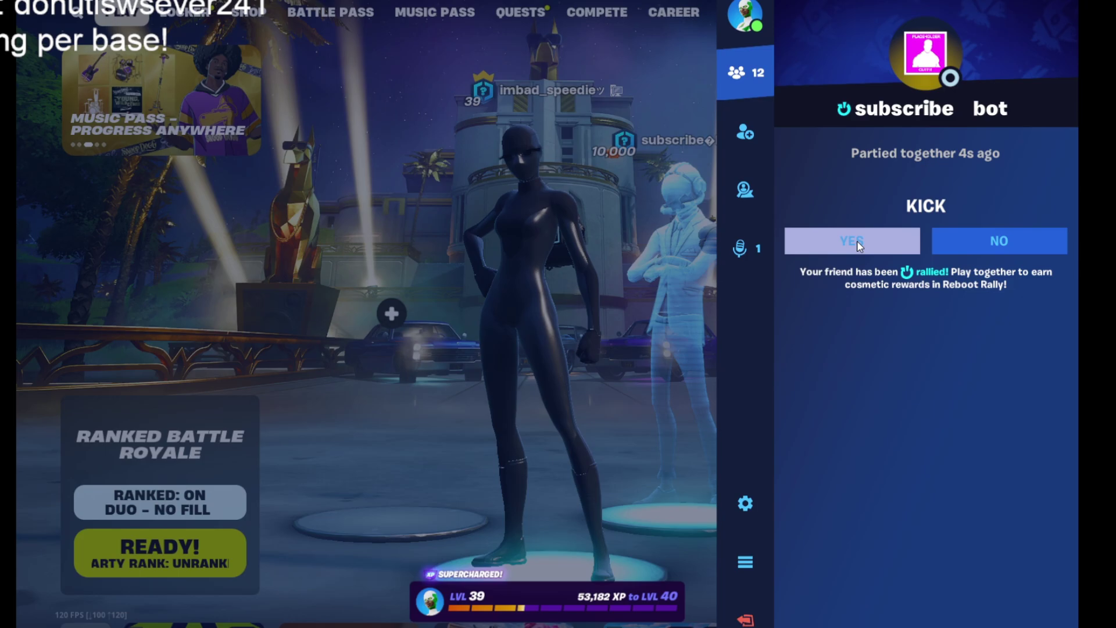
left_click(857, 241)
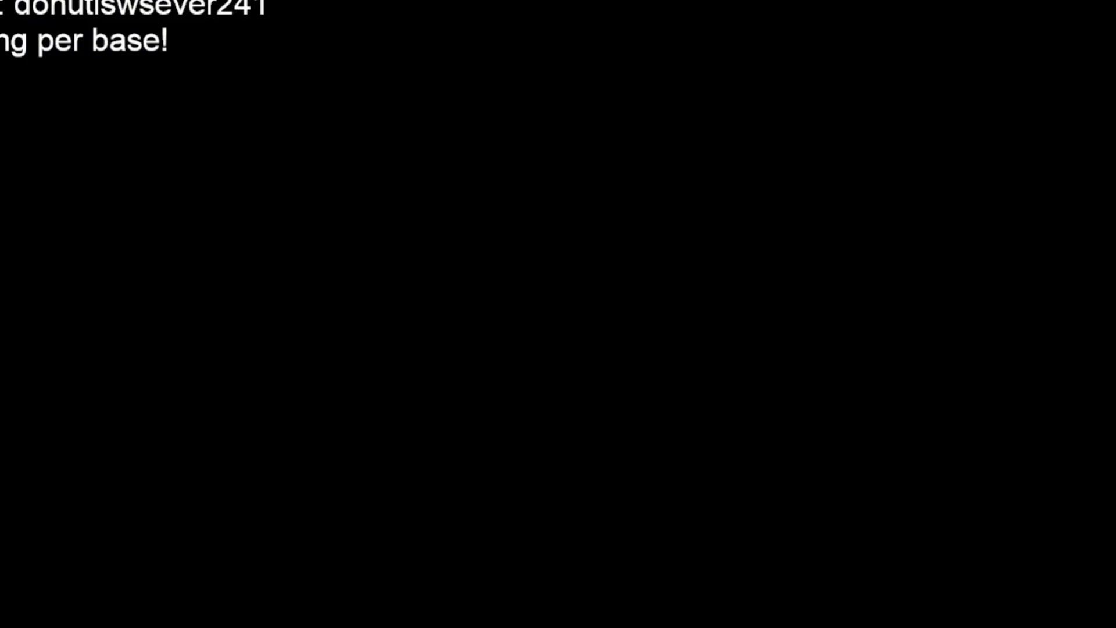
Switch through Discord back to the Streamlabs Desktop recording window.
key("alt+Tab")
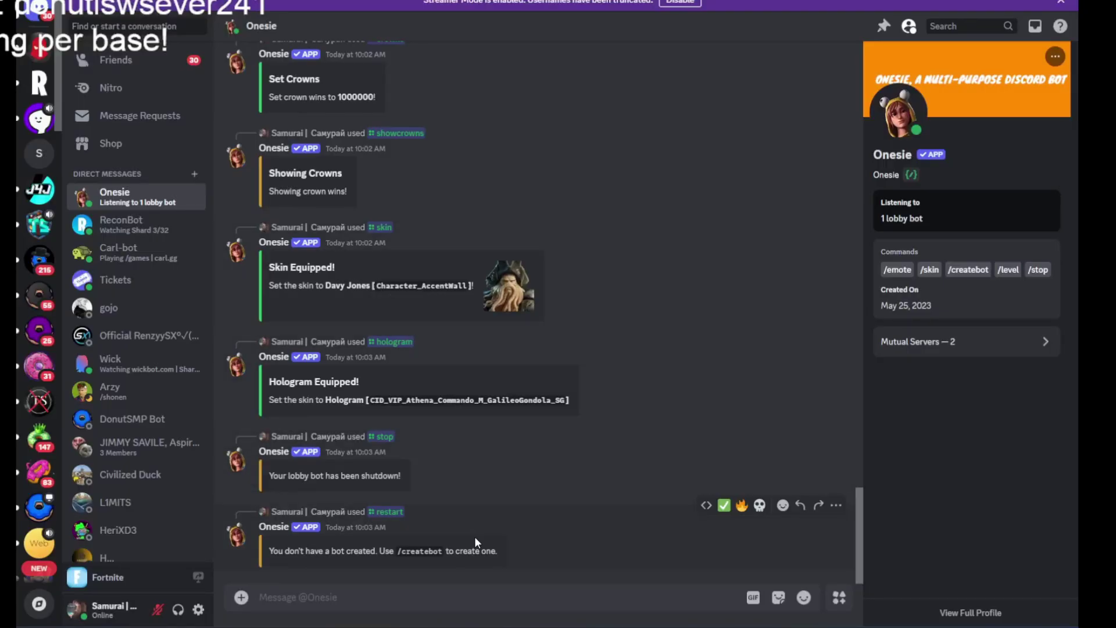
key("alt+Tab")
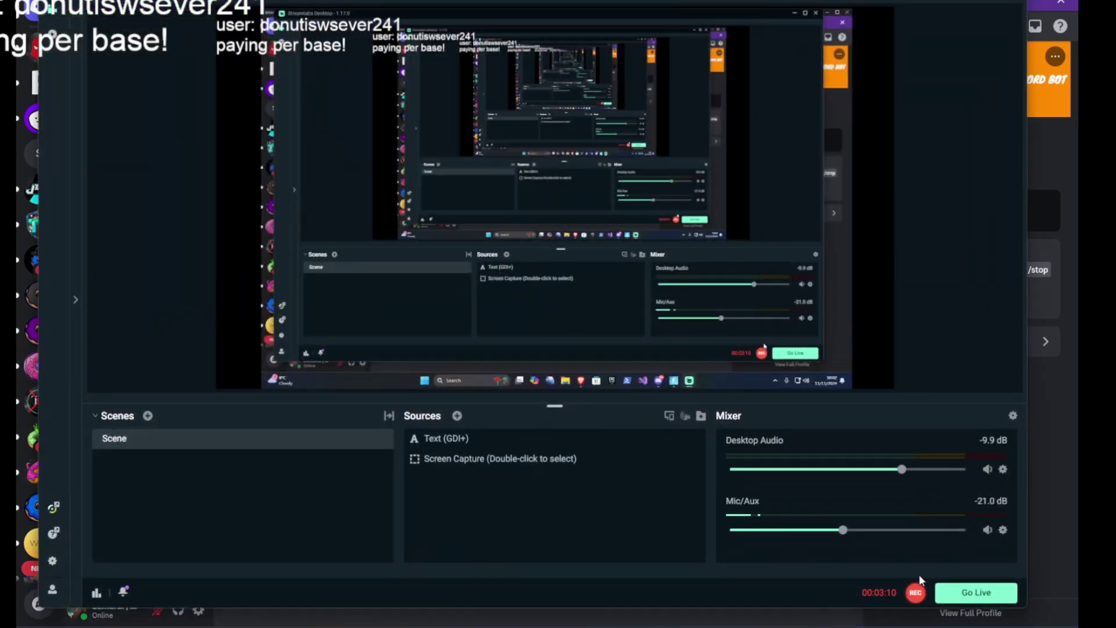